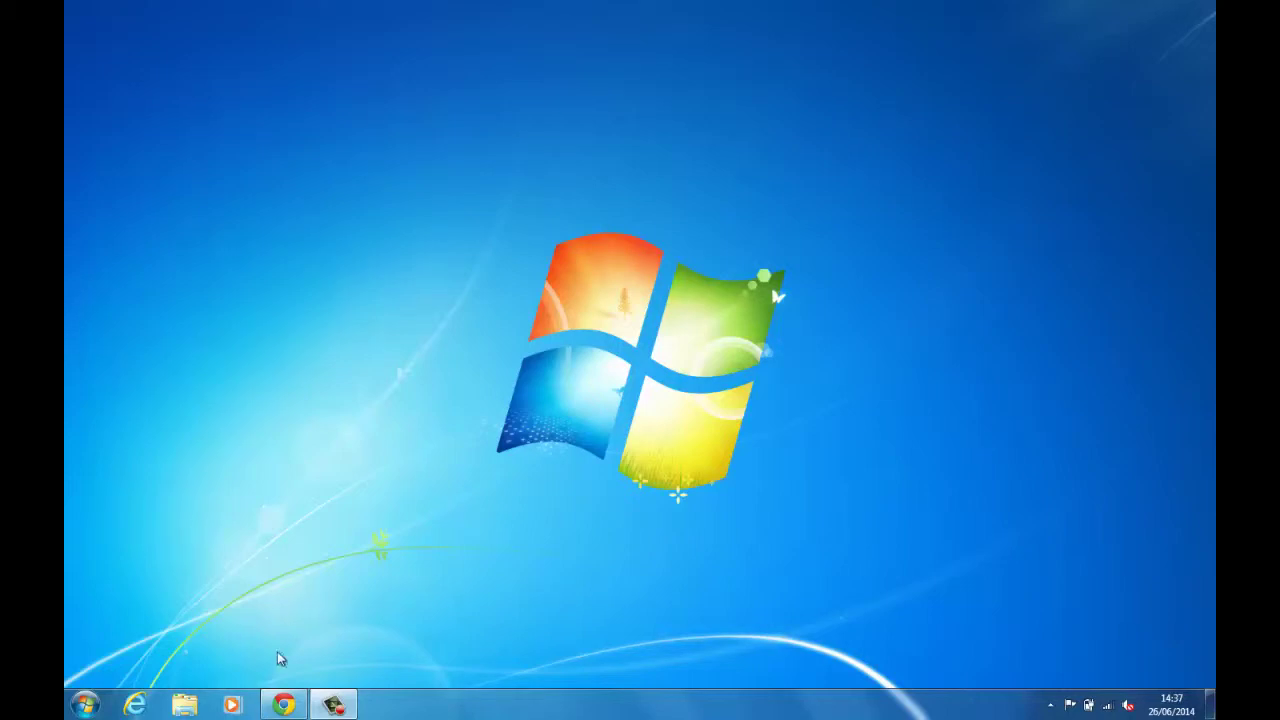
Run the downloaded kidoz_setup installer from the Downloads folder and allow it past the security warning
{"action": "left_click", "coordinate": [284, 705]}
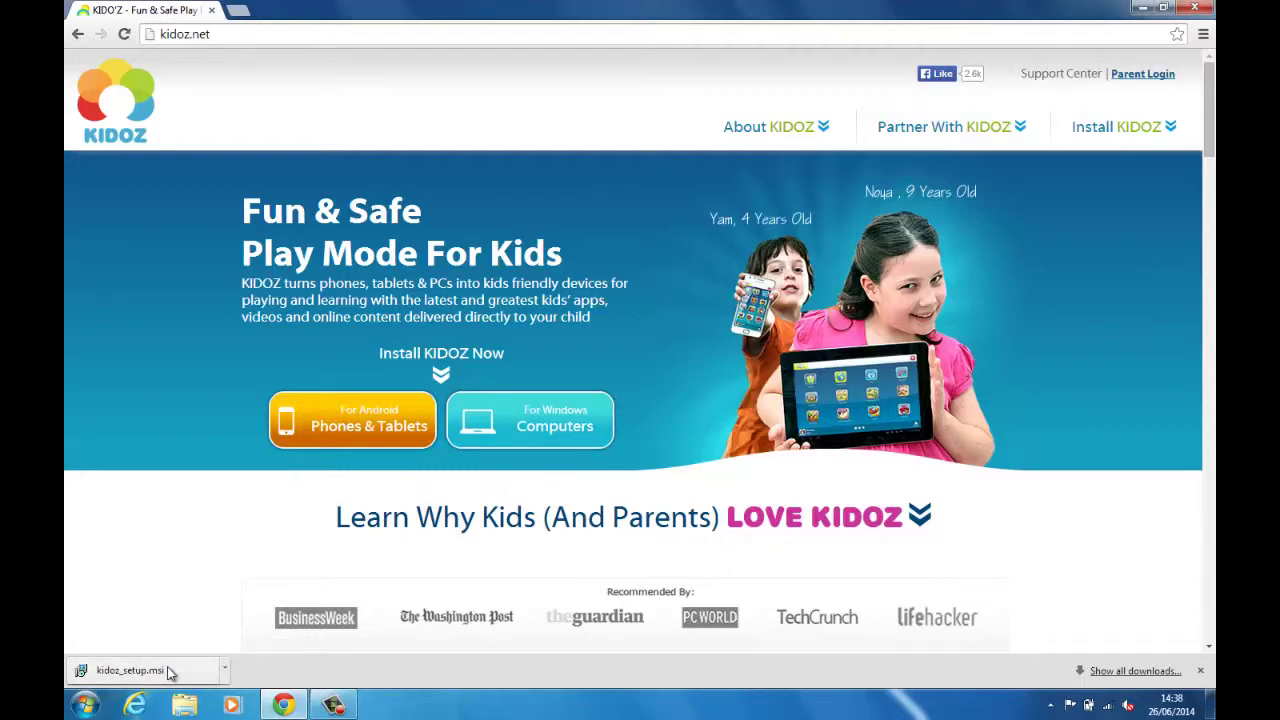
{"action": "left_click", "coordinate": [186, 708]}
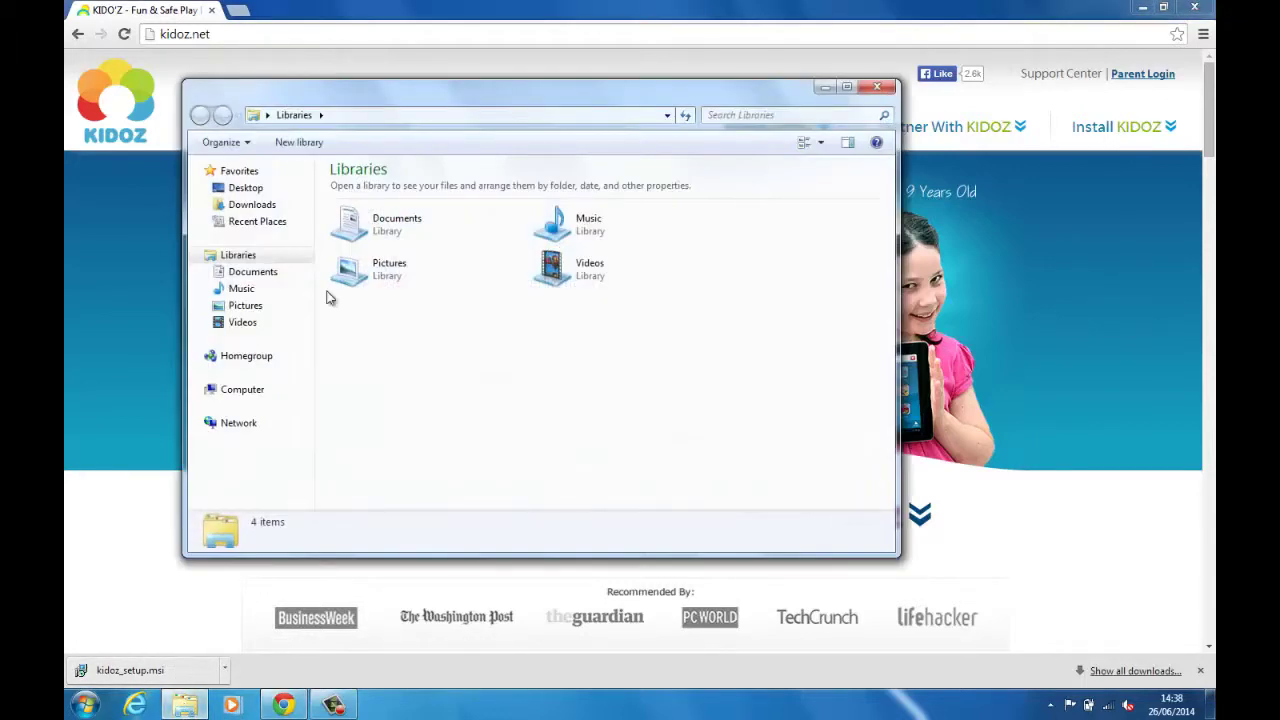
{"action": "left_click", "coordinate": [268, 210]}
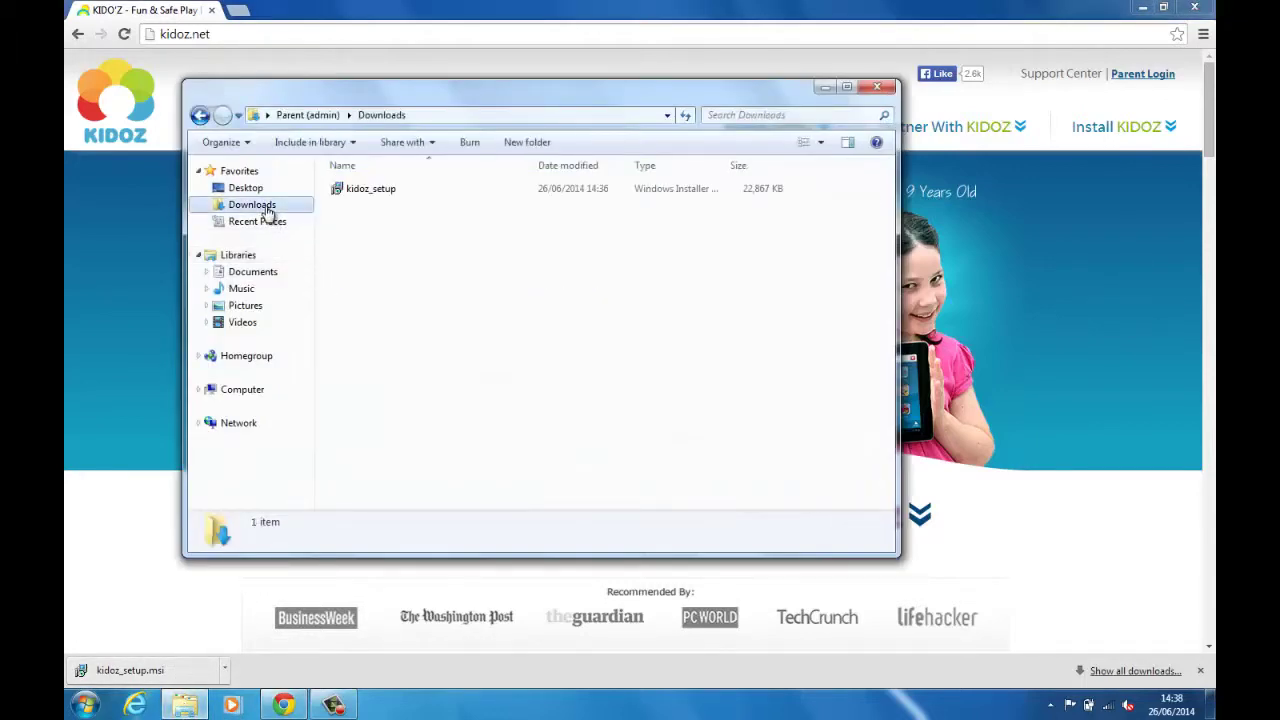
{"action": "double_click", "coordinate": [382, 192]}
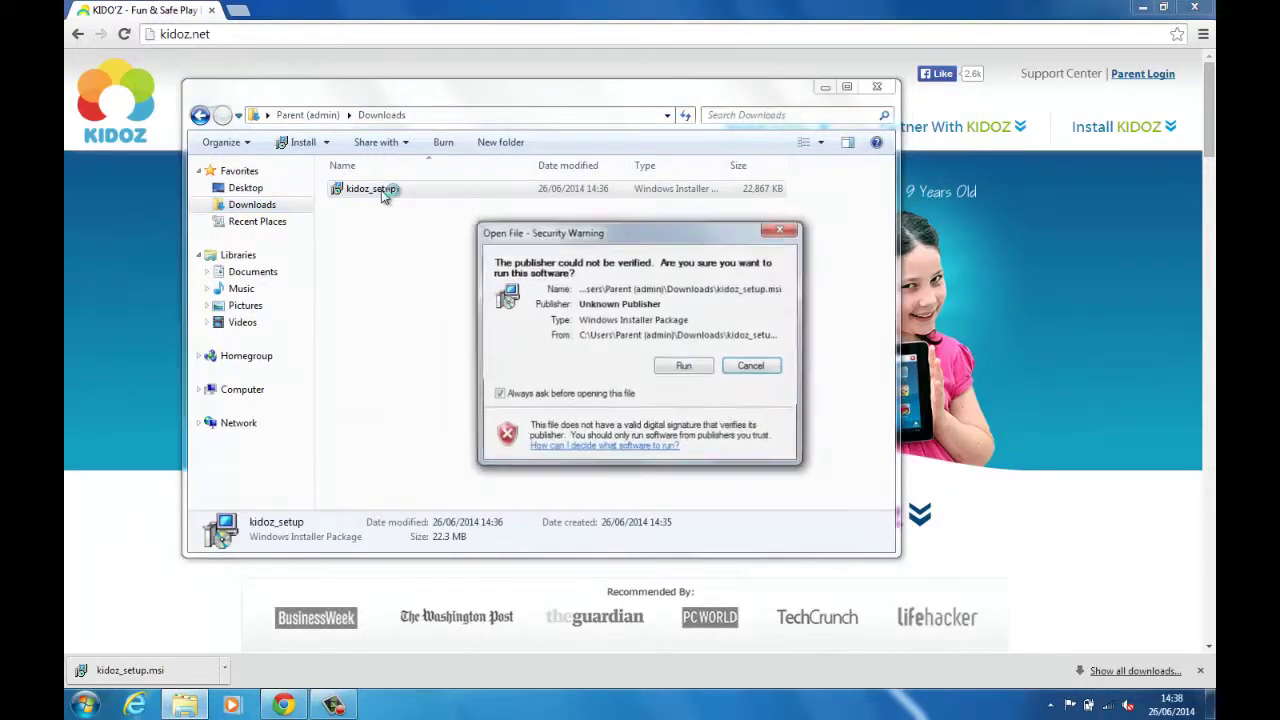
{"action": "left_click", "coordinate": [676, 370]}
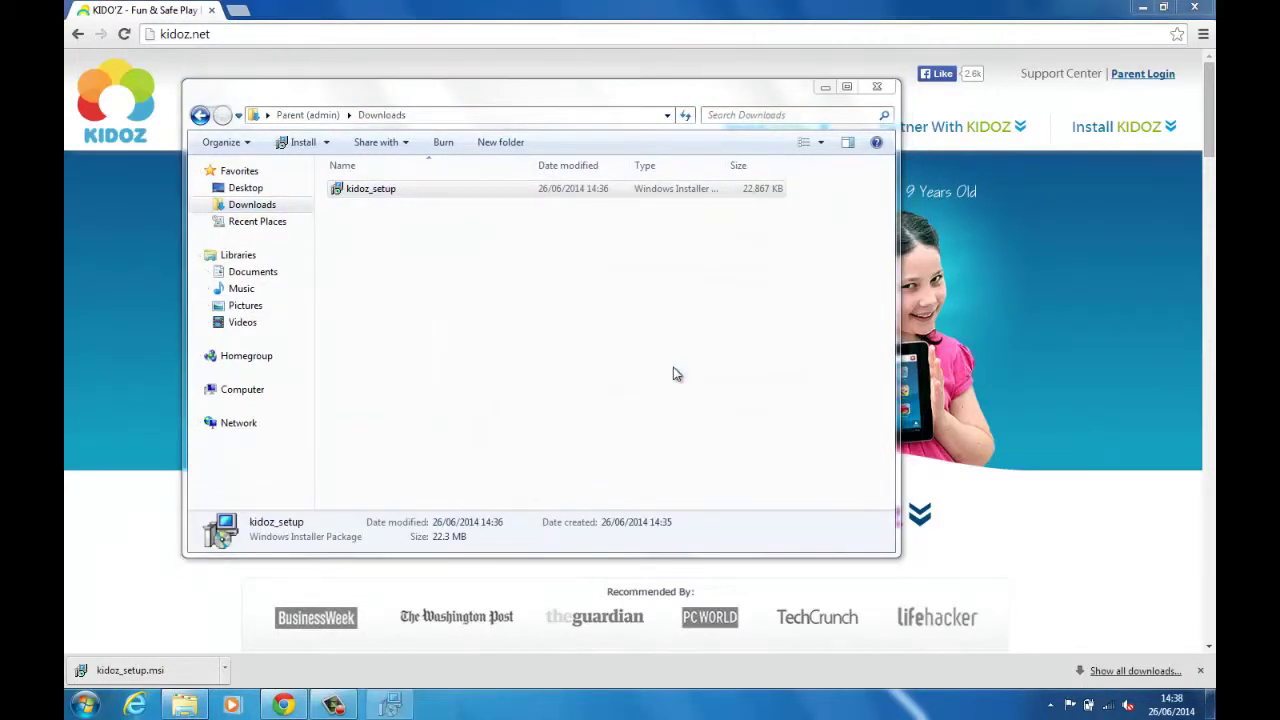
Start the KIDOZ installation in the default folder C:\Program Files (x86)\KIDOZ\
{"action": "left_click", "coordinate": [737, 482]}
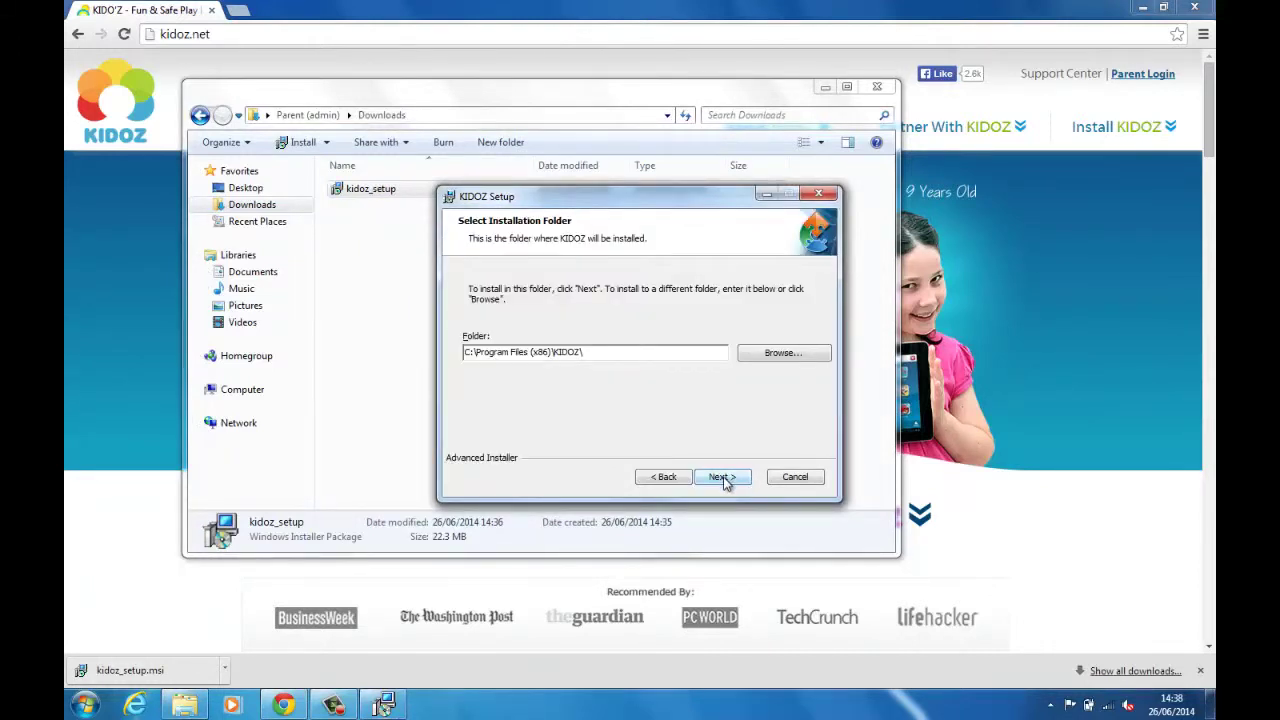
{"action": "left_click", "coordinate": [722, 478]}
{"action": "left_click", "coordinate": [727, 478]}
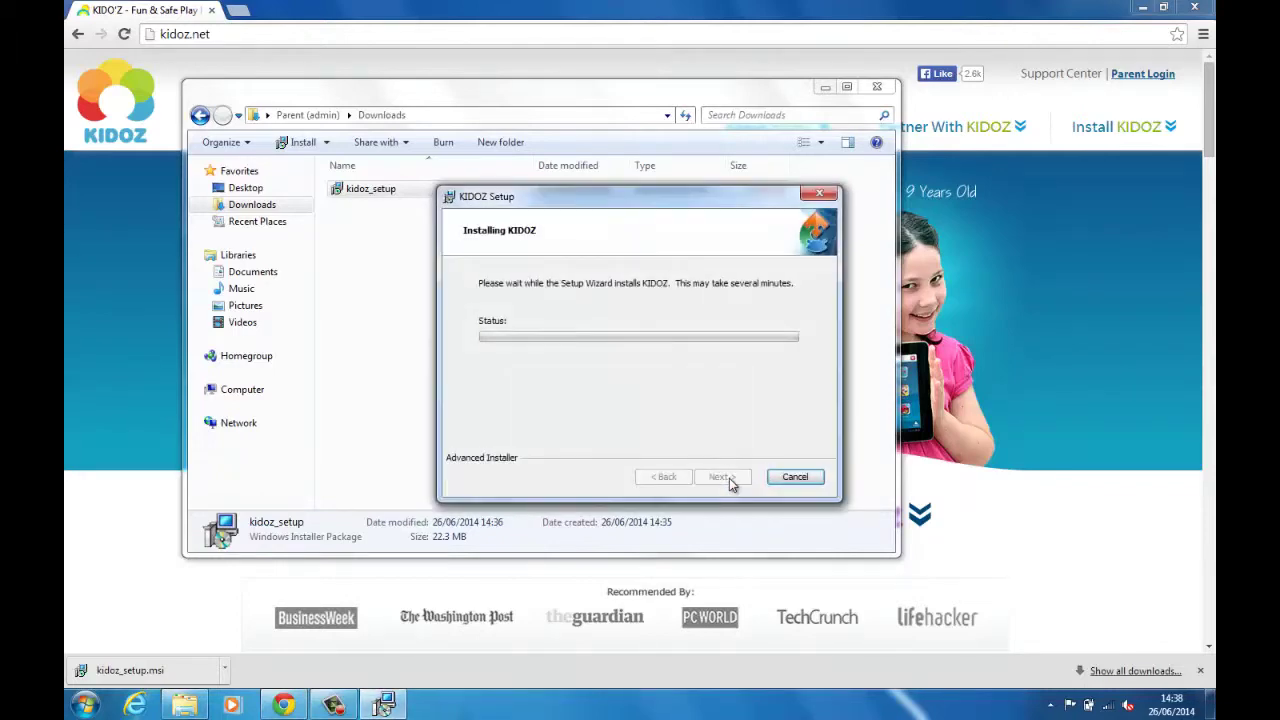
Close the Downloads folder and browser windows, and finish the KIDOZ setup with the option to launch the program enabled
{"action": "left_click", "coordinate": [877, 86]}
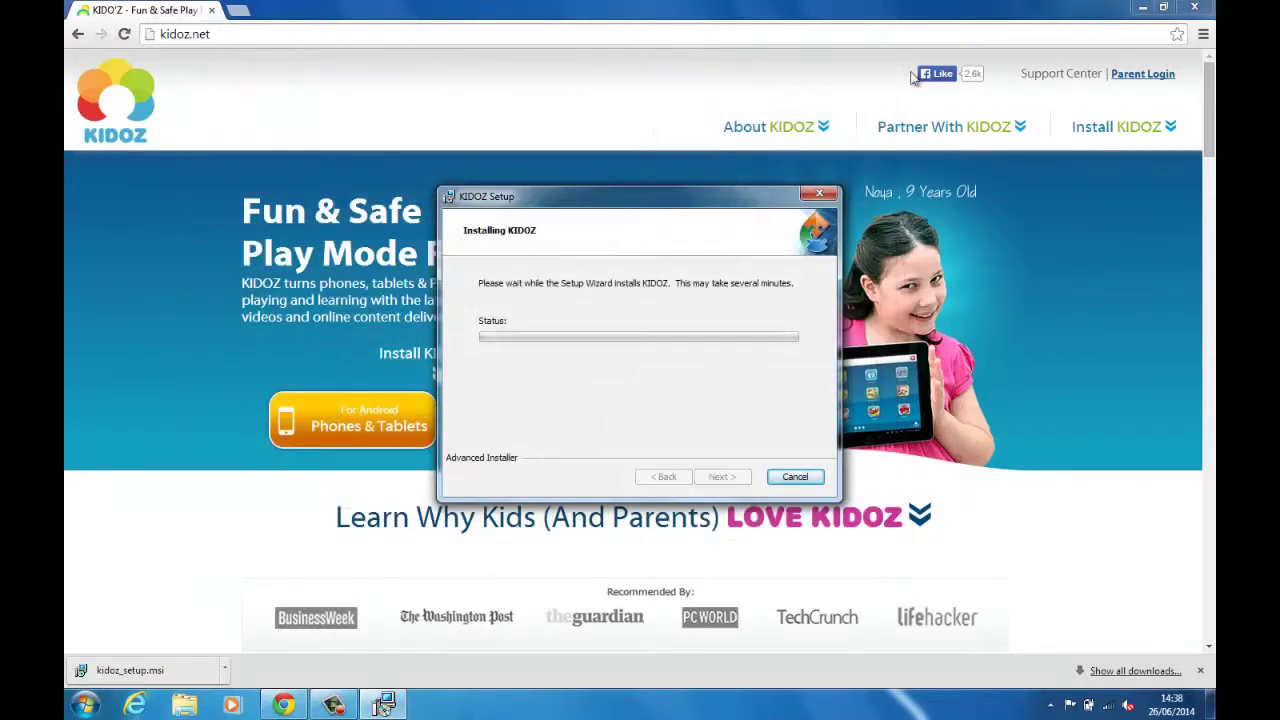
{"action": "left_click", "coordinate": [1192, 8]}
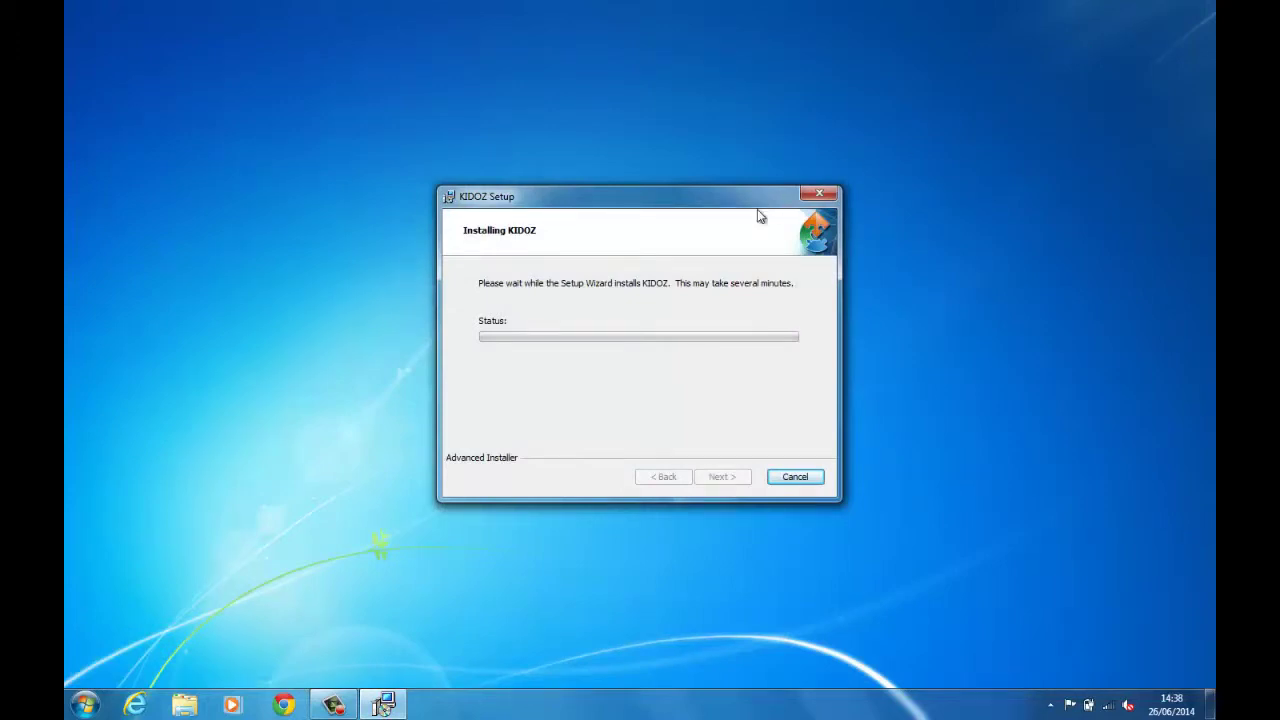
{"action": "left_click_drag", "start_coordinate": [708, 207], "coordinate": [700, 83]}
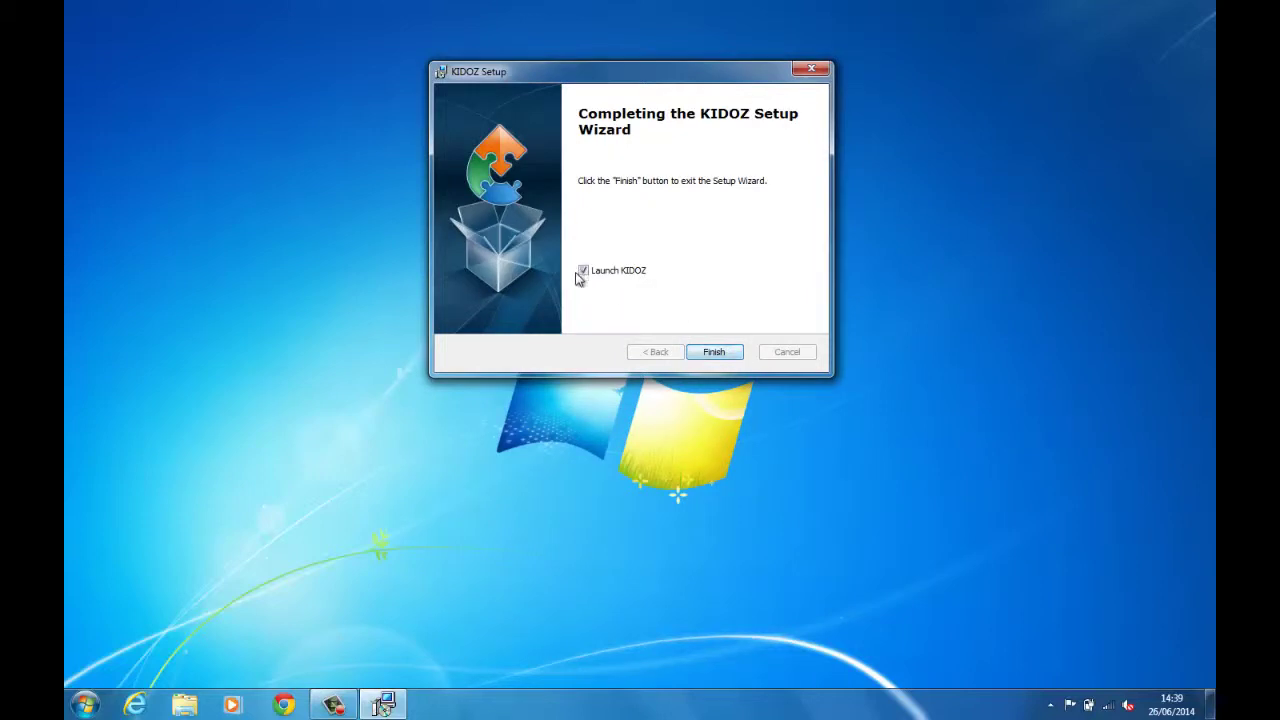
{"action": "left_click", "coordinate": [710, 352]}
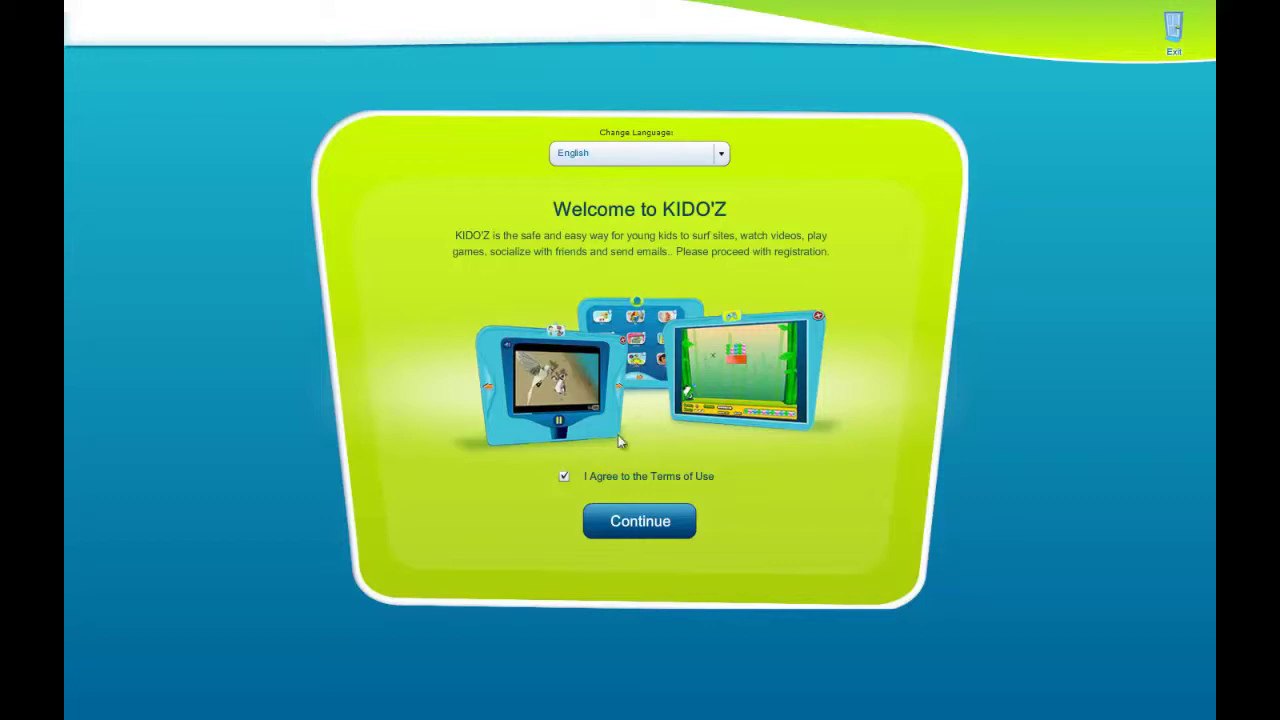
Accept the Terms of Use and submit the parent's e-mail, first and last name, account password and United Kingdom as the country
{"action": "left_click", "coordinate": [641, 524]}
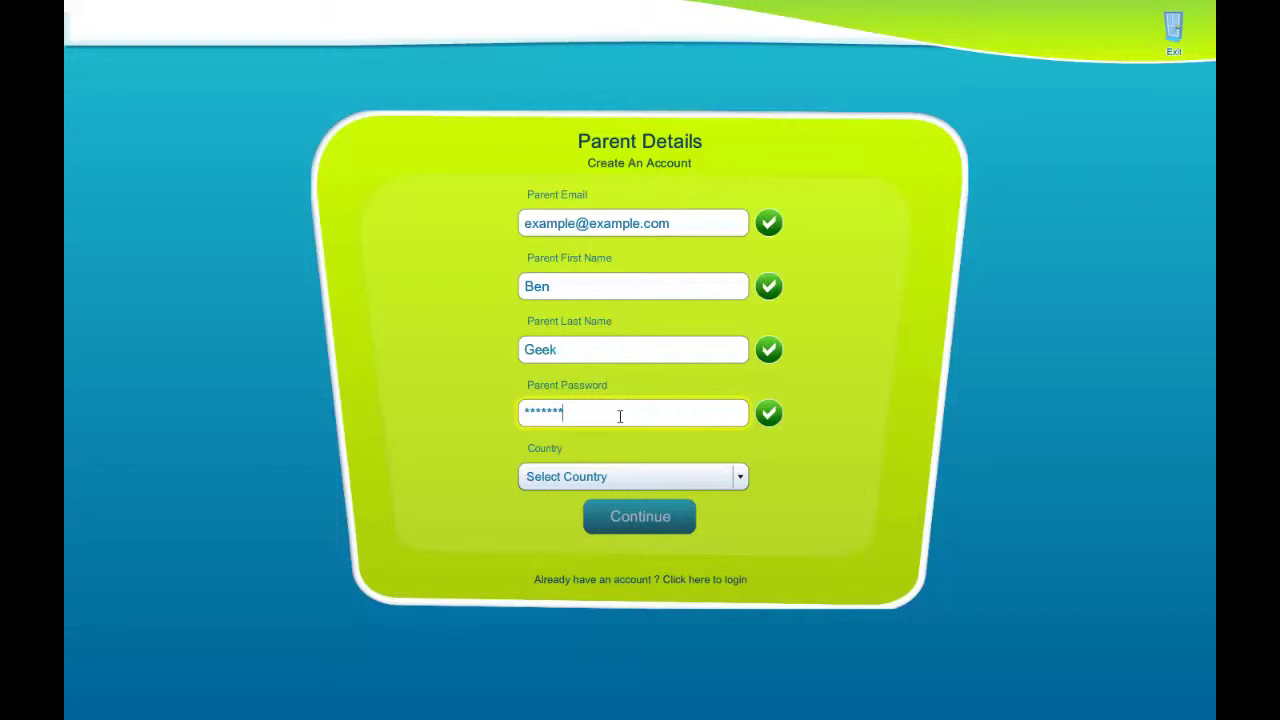
{"action": "left_click", "coordinate": [637, 481]}
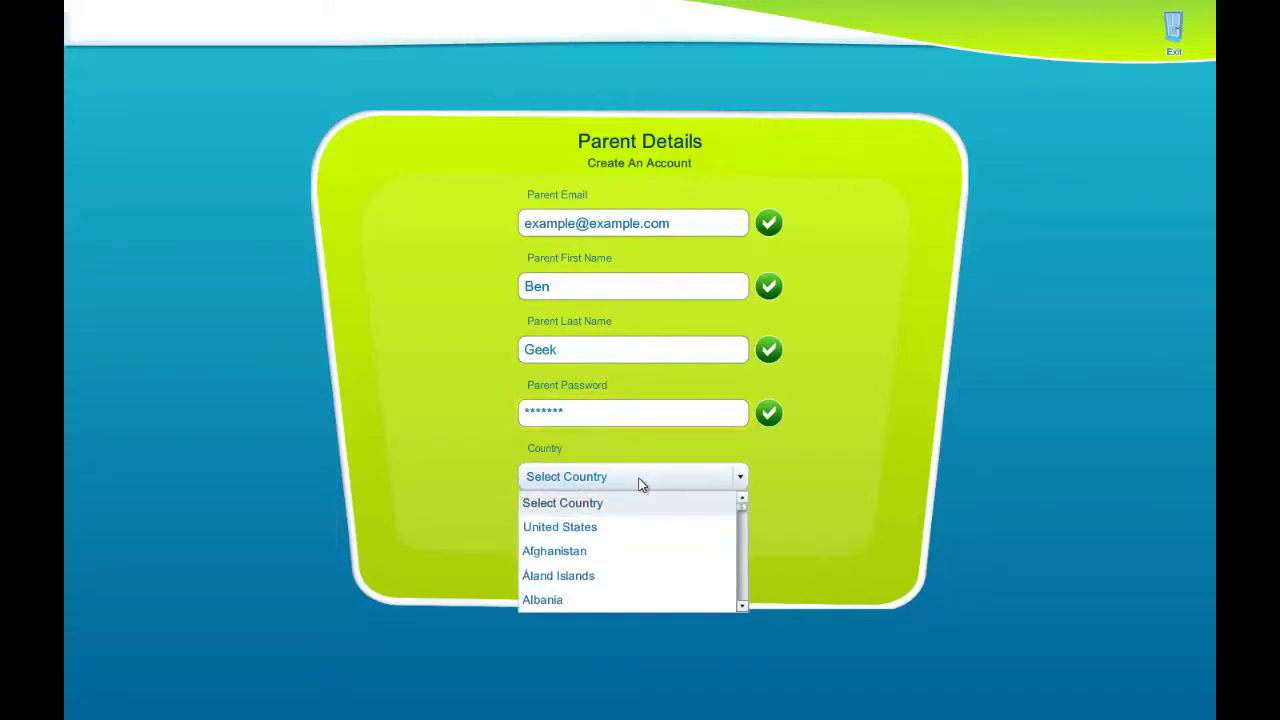
{"action": "scroll", "coordinate": [616, 545], "scroll_direction": "down", "scroll_amount": 20}
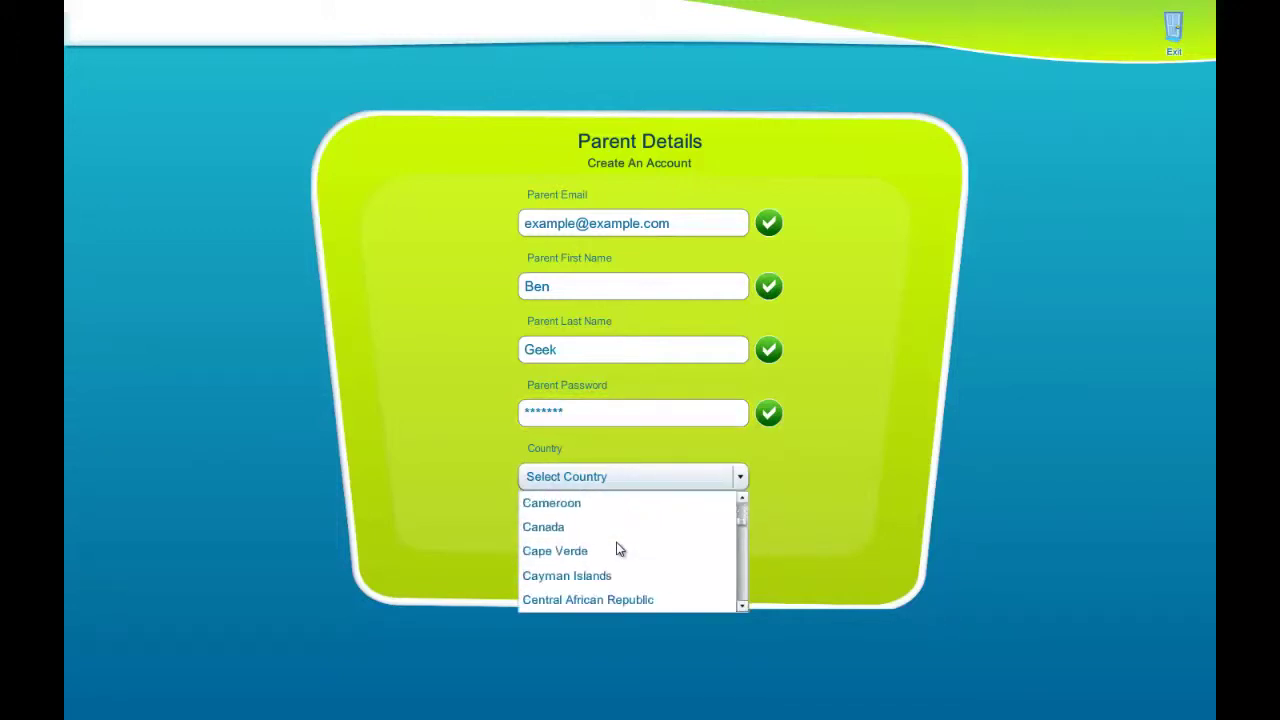
{"action": "scroll", "coordinate": [616, 550], "scroll_direction": "down", "scroll_amount": 20}
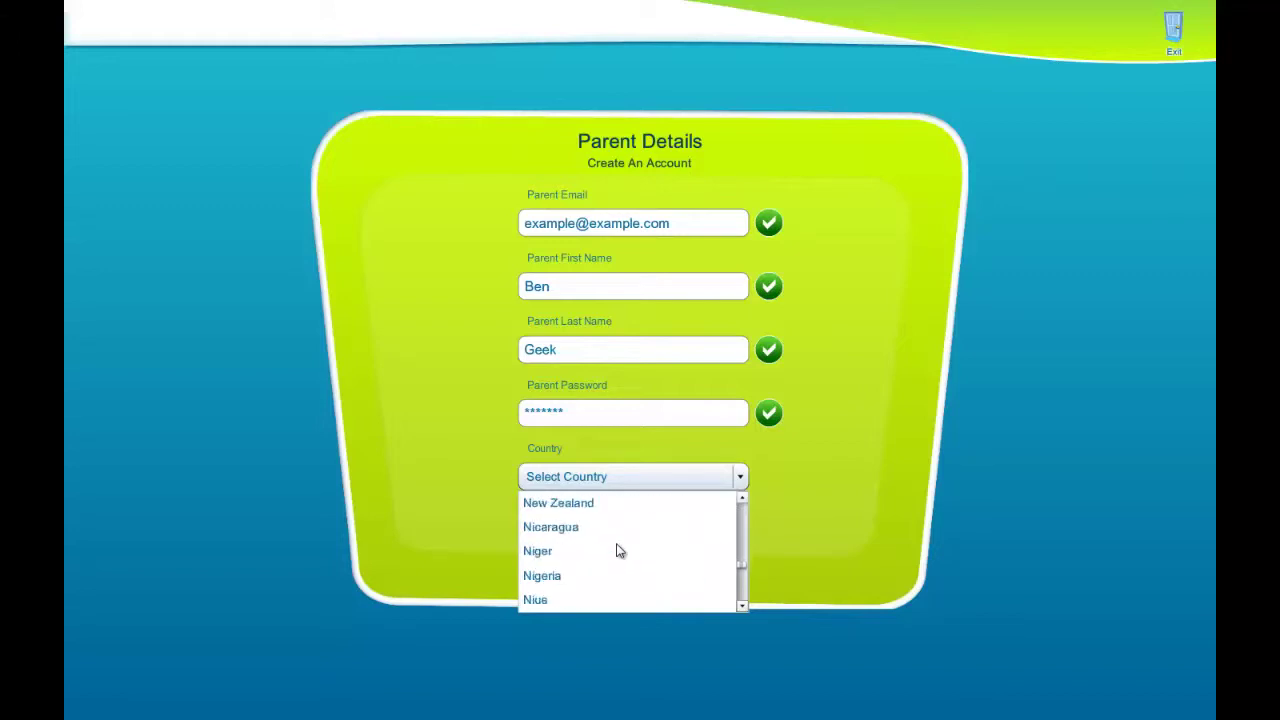
{"action": "scroll", "coordinate": [618, 550], "scroll_direction": "down", "scroll_amount": 20}
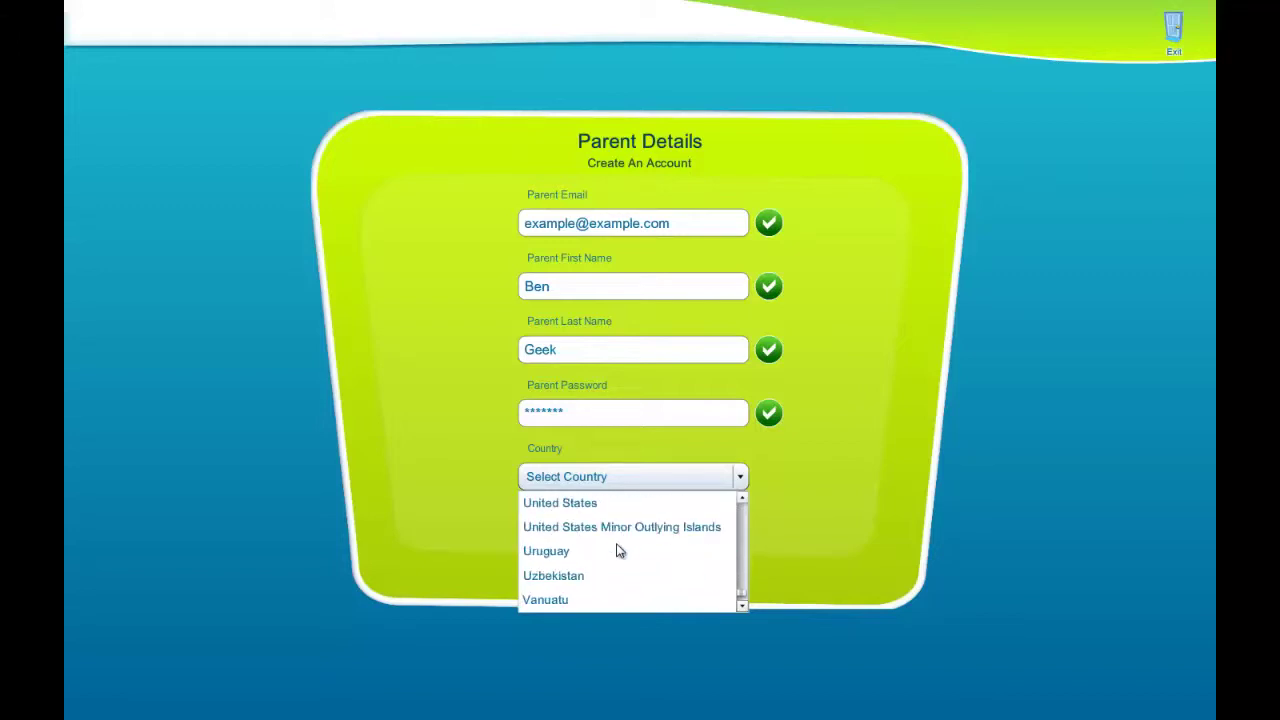
{"action": "scroll", "coordinate": [597, 527], "scroll_direction": "up", "scroll_amount": 2}
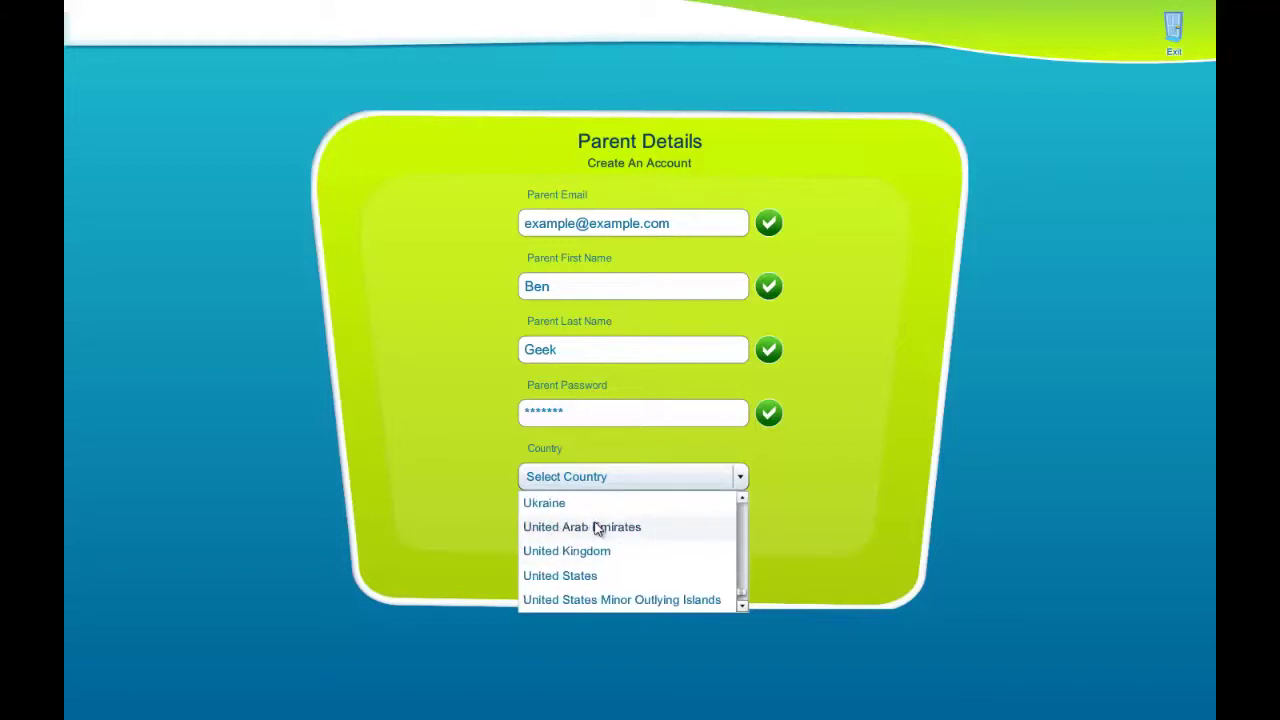
{"action": "left_click", "coordinate": [586, 551]}
{"action": "left_click", "coordinate": [671, 527]}
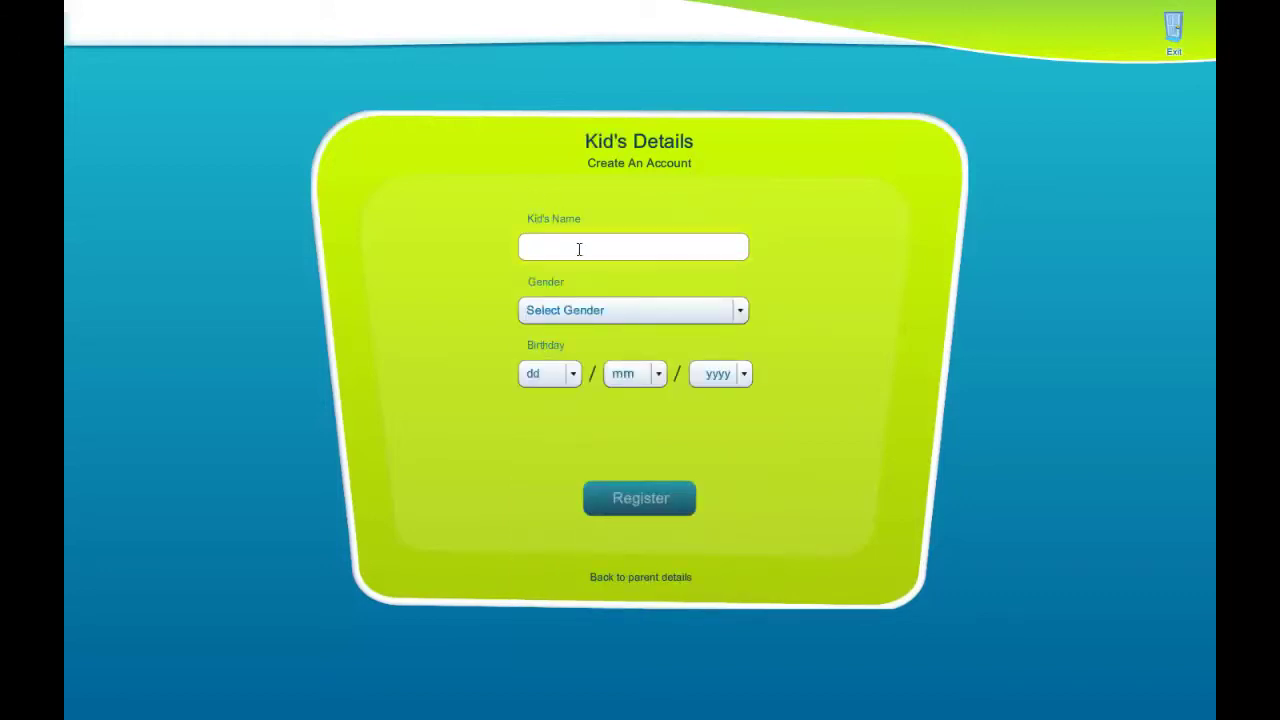
Register the child with a name, gender Boy and a birthday, and start the KIDO'Z trial instead of buying a membership
{"action": "type", "text": "L"}
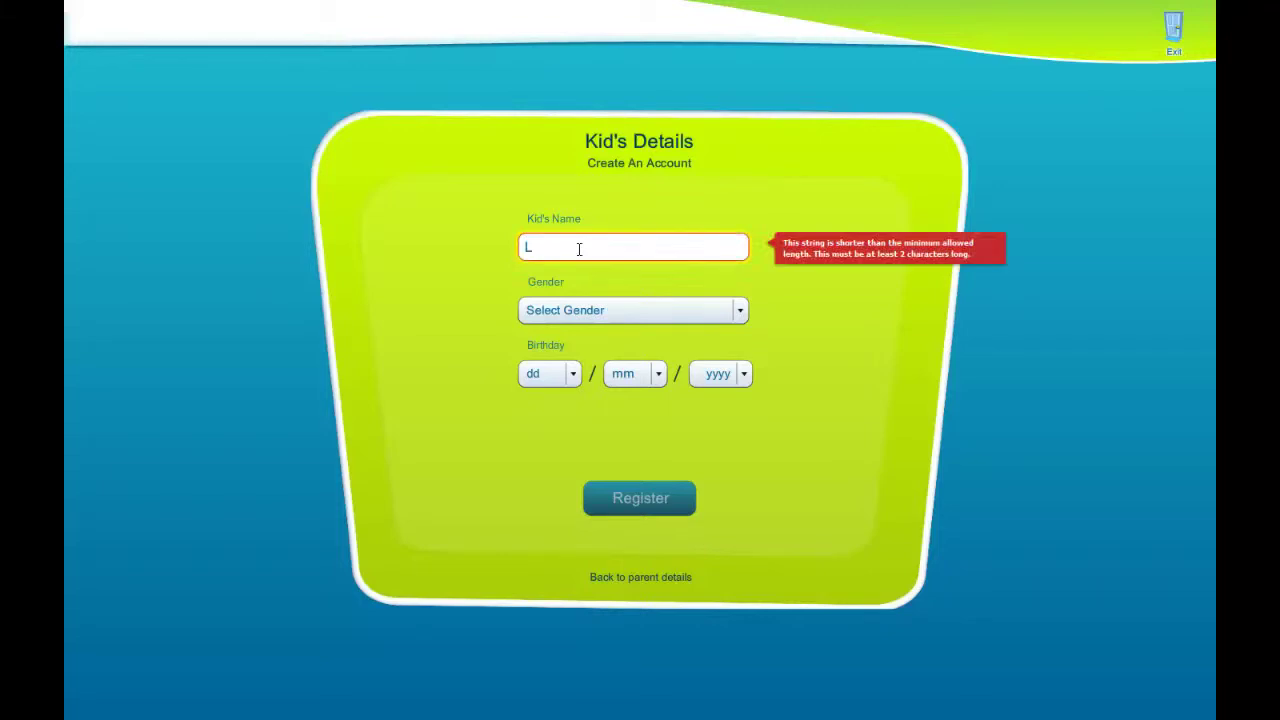
{"action": "type", "text": "ittle Geek"}
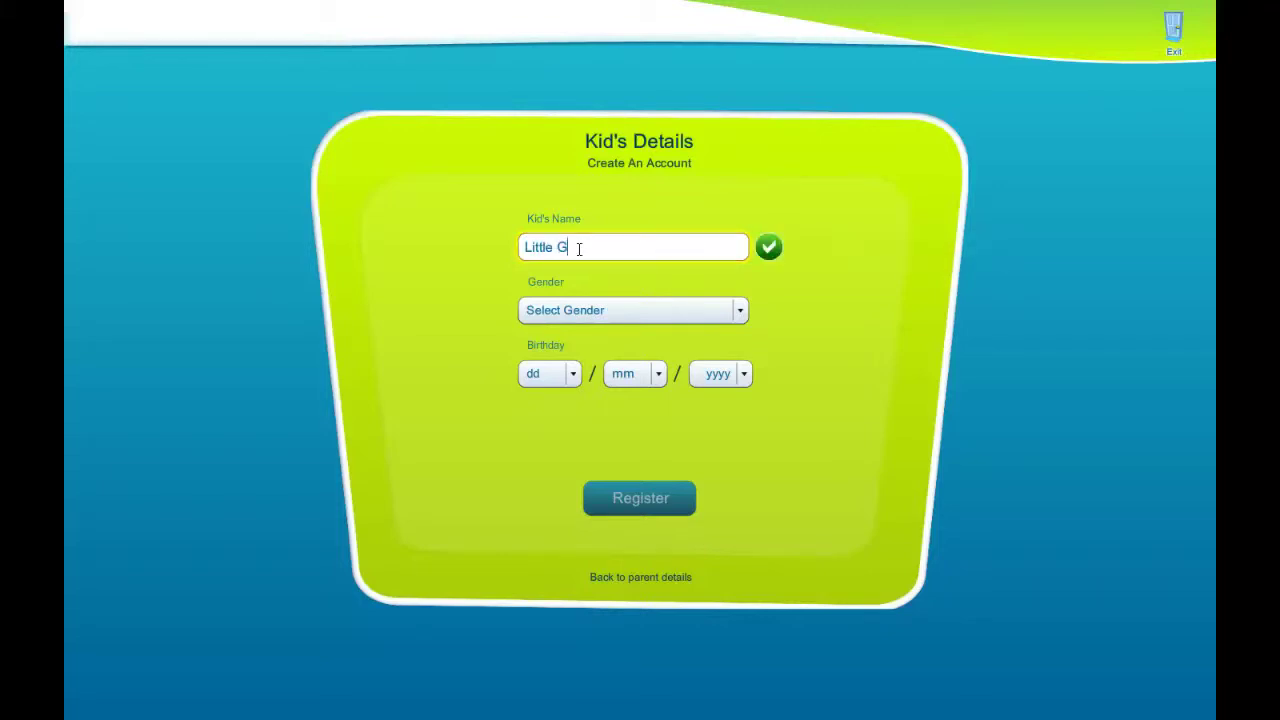
{"action": "left_click", "coordinate": [585, 317]}
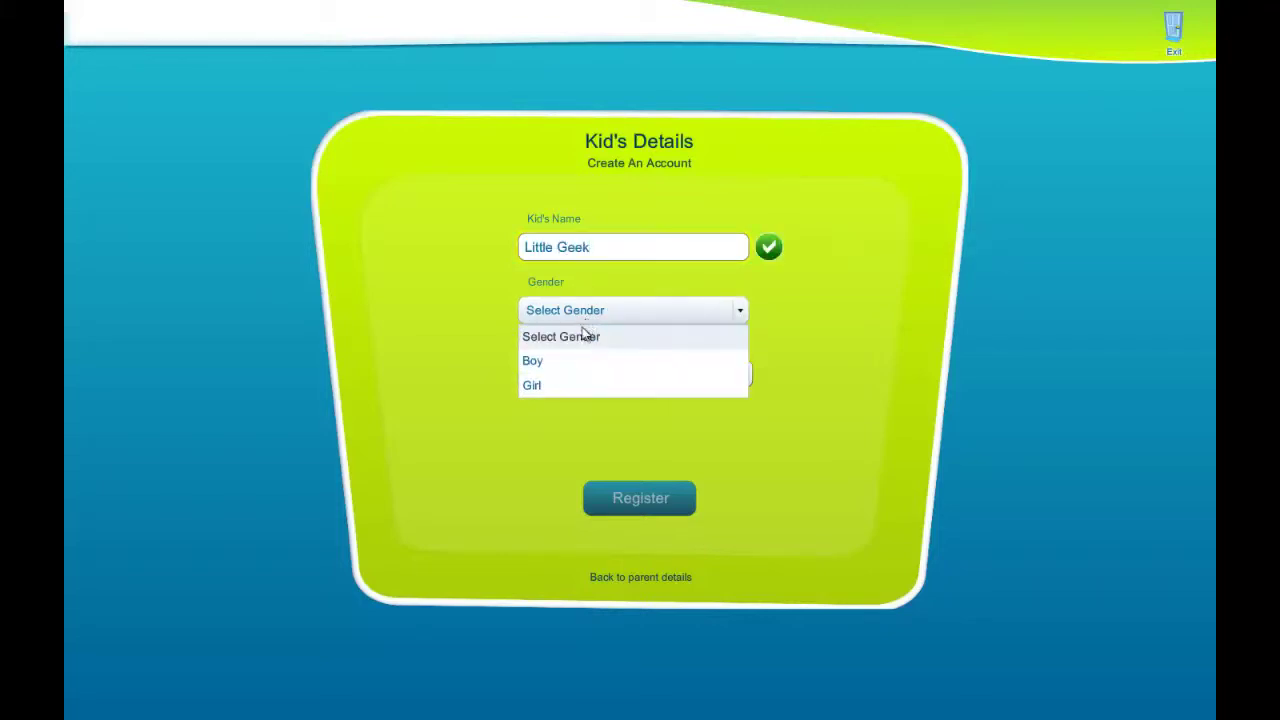
{"action": "left_click", "coordinate": [560, 364]}
{"action": "left_click", "coordinate": [547, 379]}
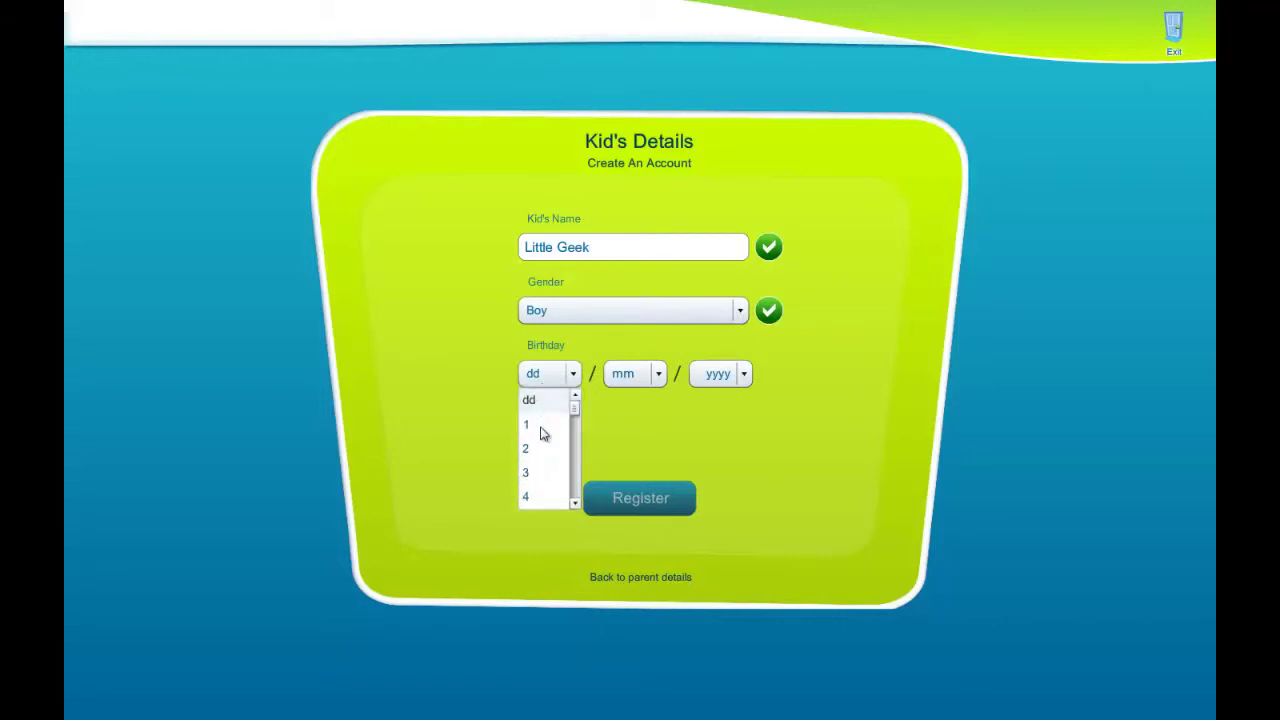
{"action": "left_click", "coordinate": [545, 497]}
{"action": "left_click", "coordinate": [635, 374]}
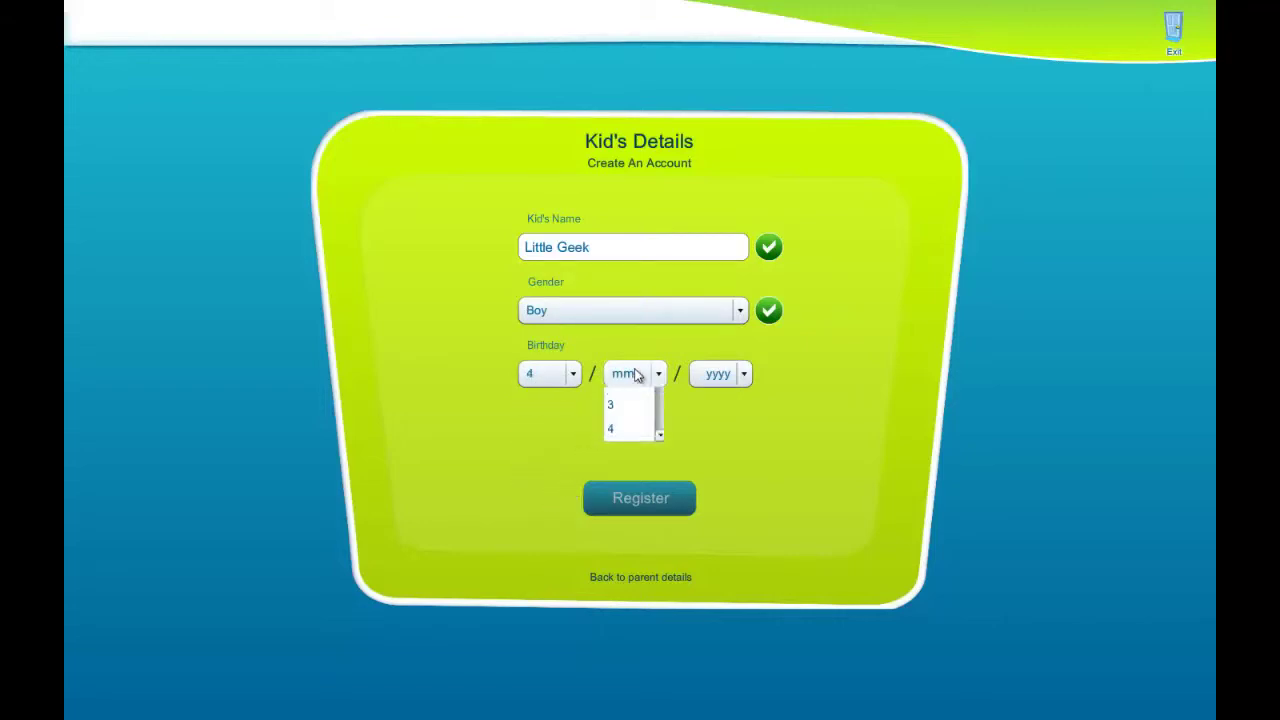
{"action": "left_click", "coordinate": [627, 497]}
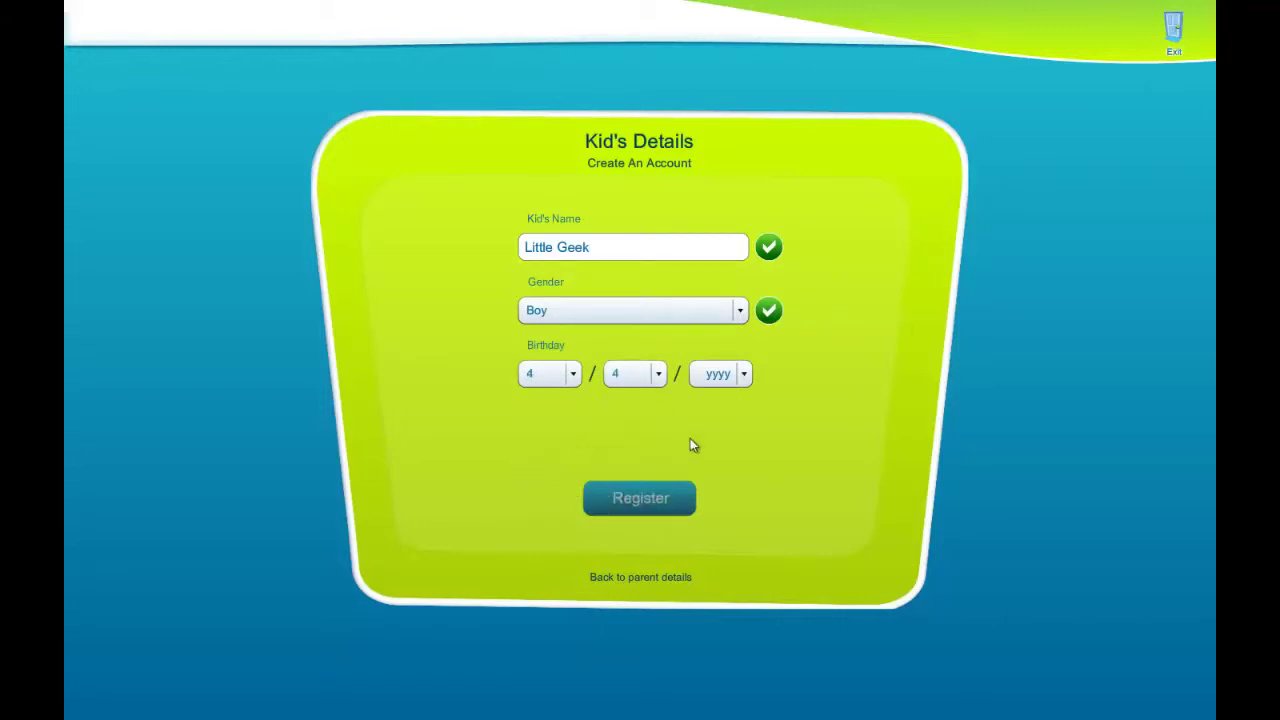
{"action": "left_click", "coordinate": [722, 379]}
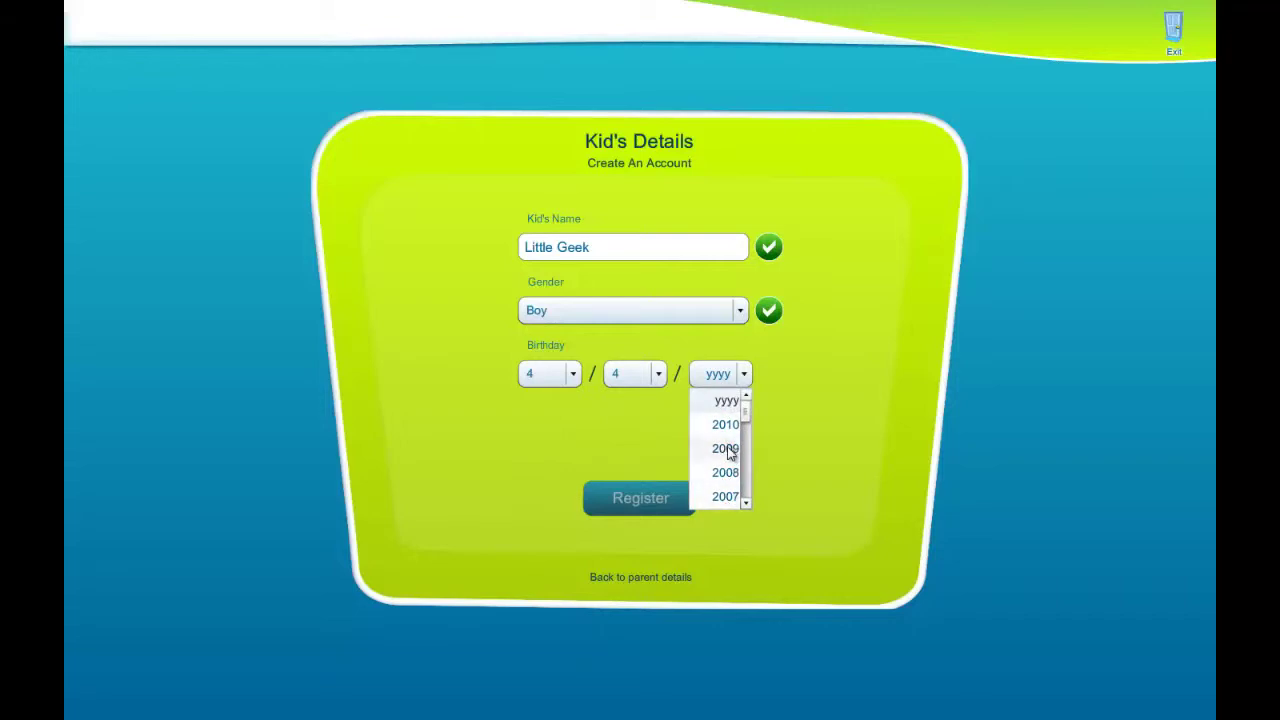
{"action": "left_click", "coordinate": [725, 497]}
{"action": "left_click", "coordinate": [621, 500]}
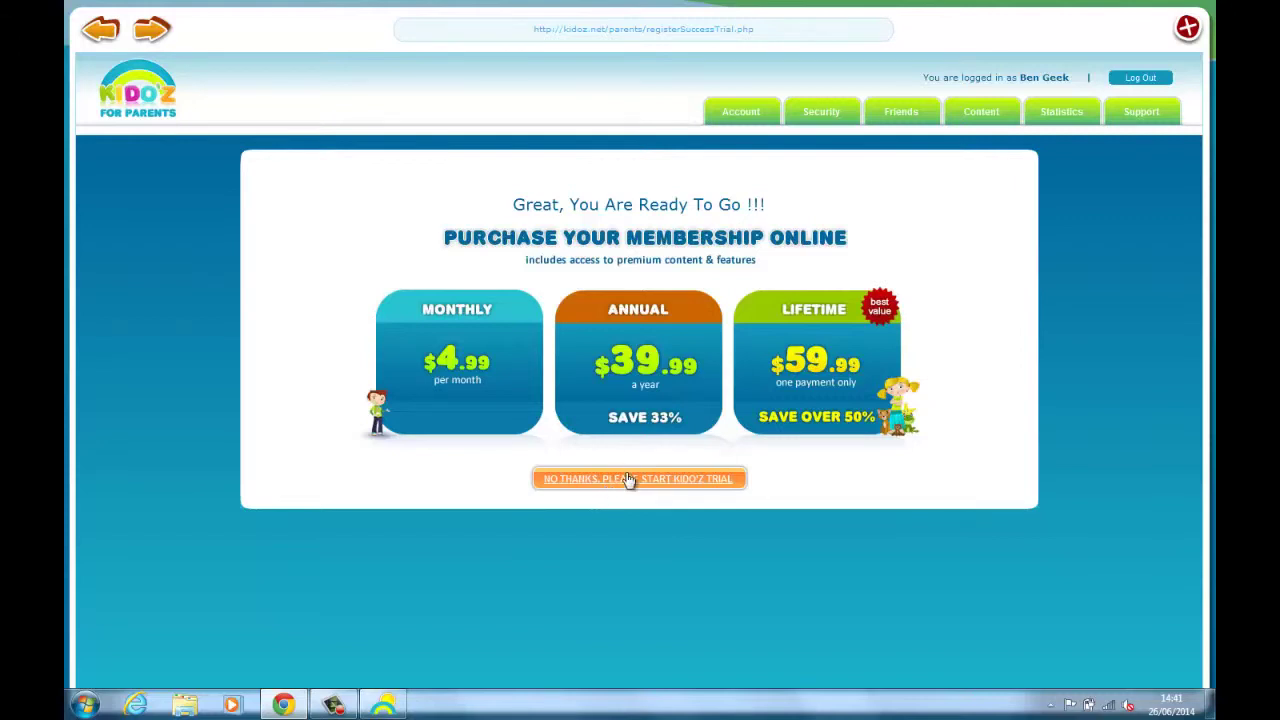
{"action": "left_click", "coordinate": [627, 480]}
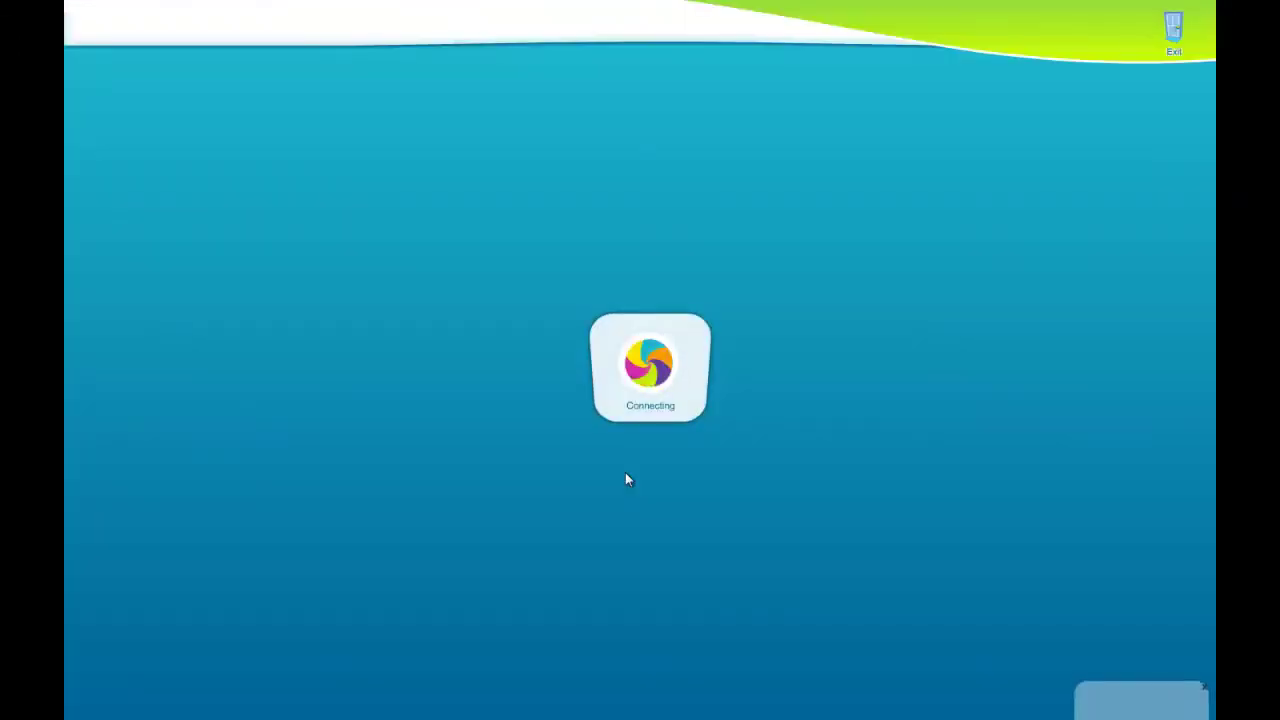
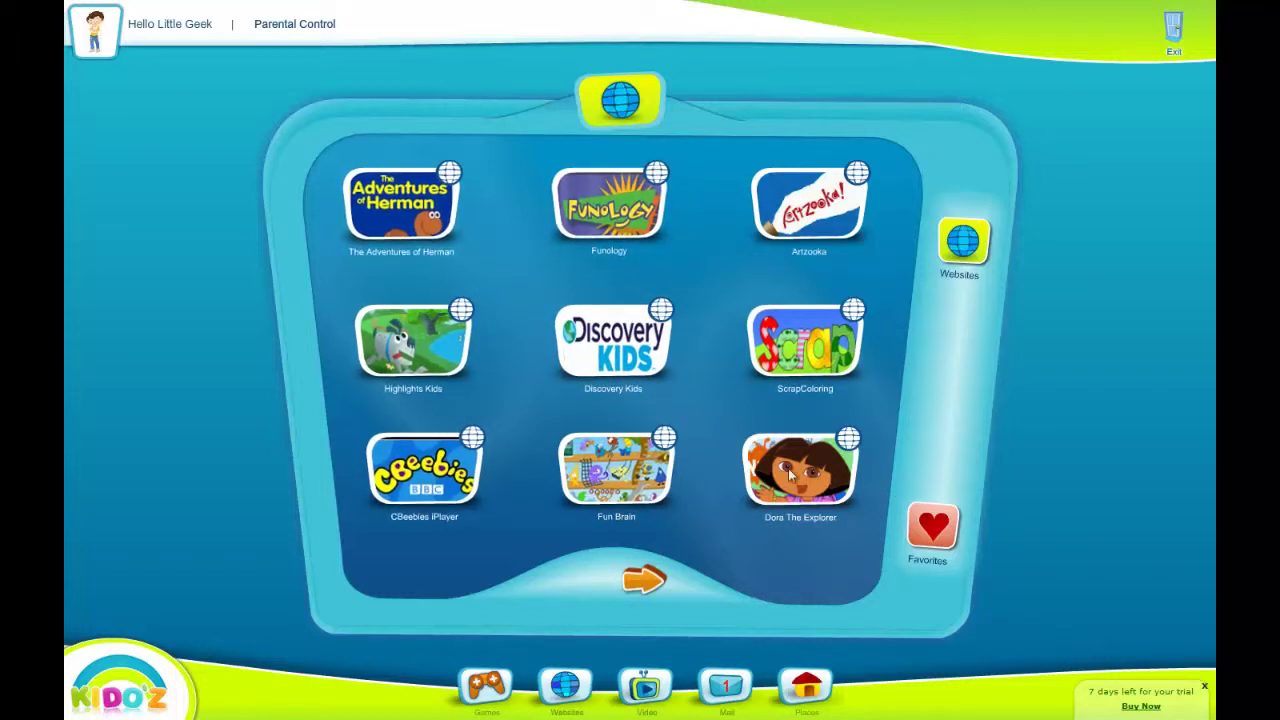
Browse several pages of the available kids' websites and of the games collection
{"action": "left_click", "coordinate": [640, 581]}
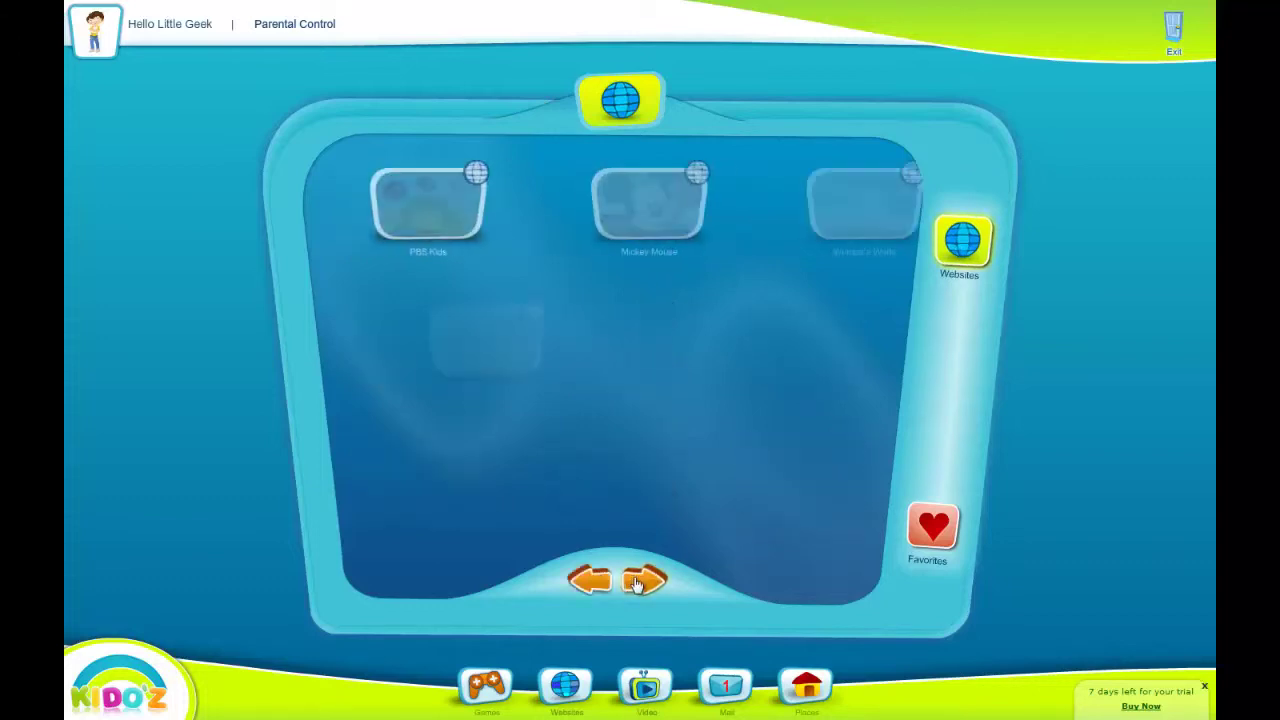
{"action": "left_click", "coordinate": [640, 581]}
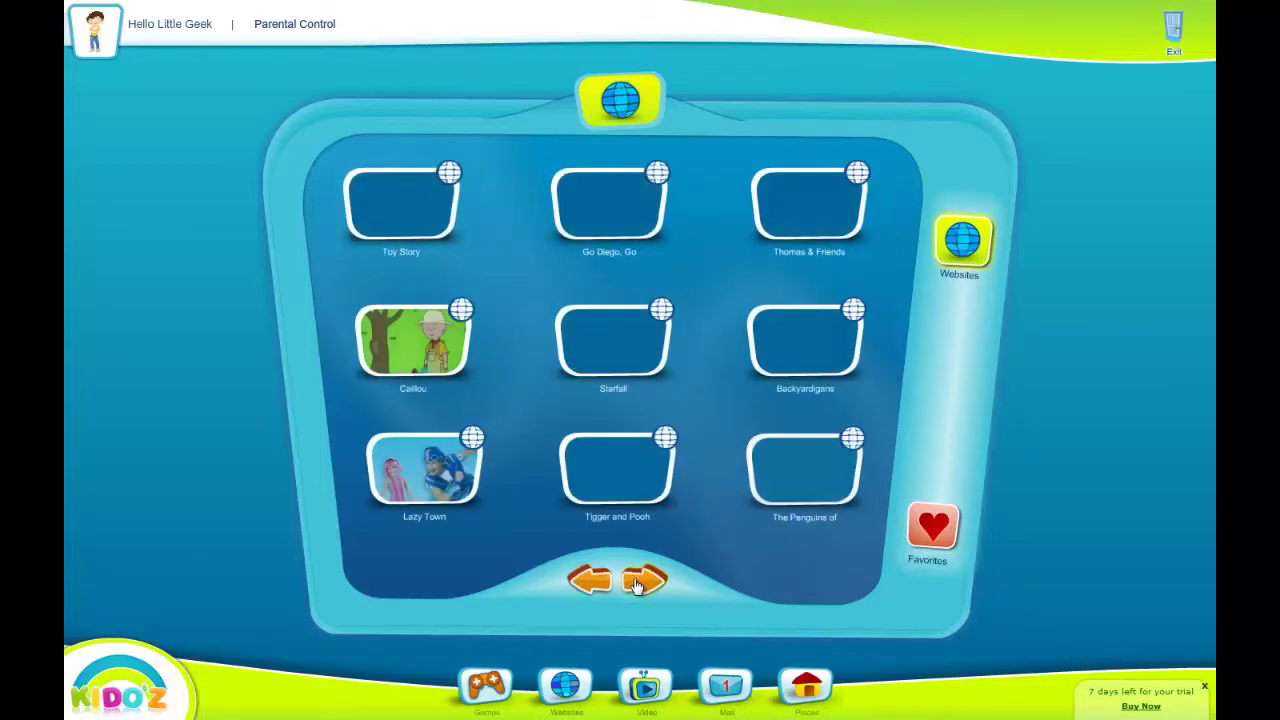
{"action": "left_click", "coordinate": [588, 581]}
{"action": "left_click", "coordinate": [485, 686]}
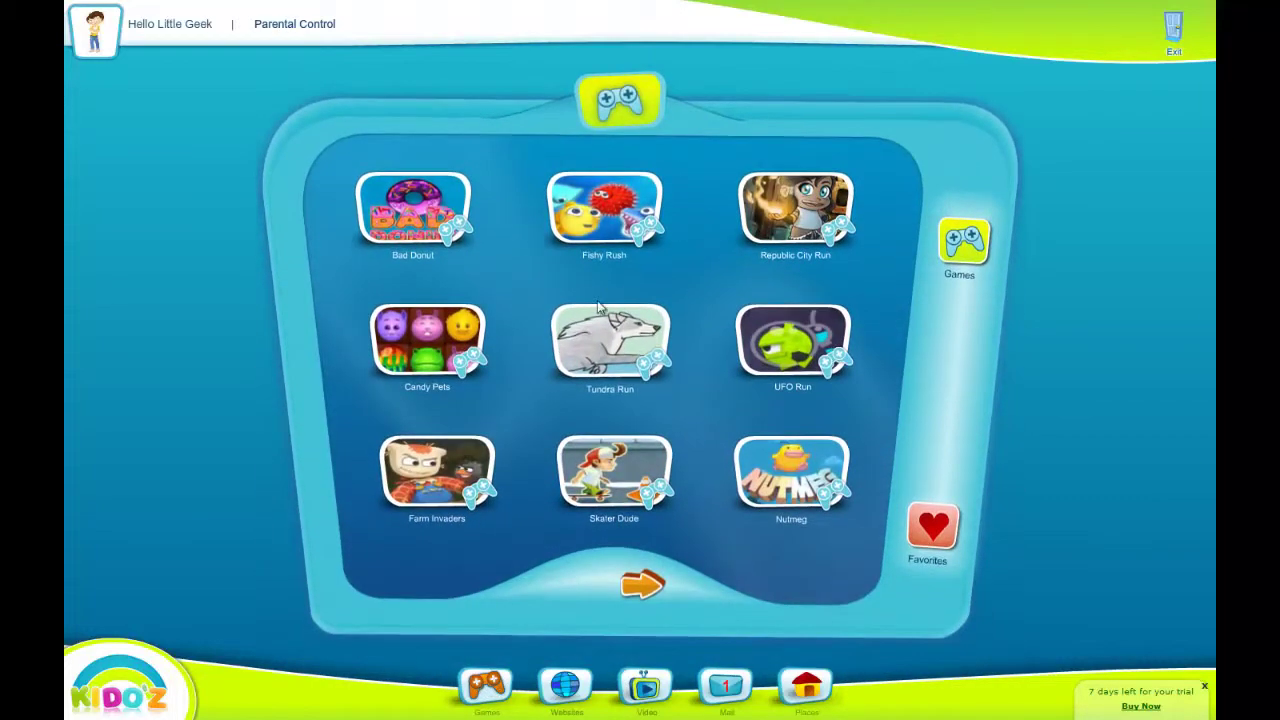
{"action": "left_click", "coordinate": [645, 595]}
{"action": "left_click", "coordinate": [638, 590]}
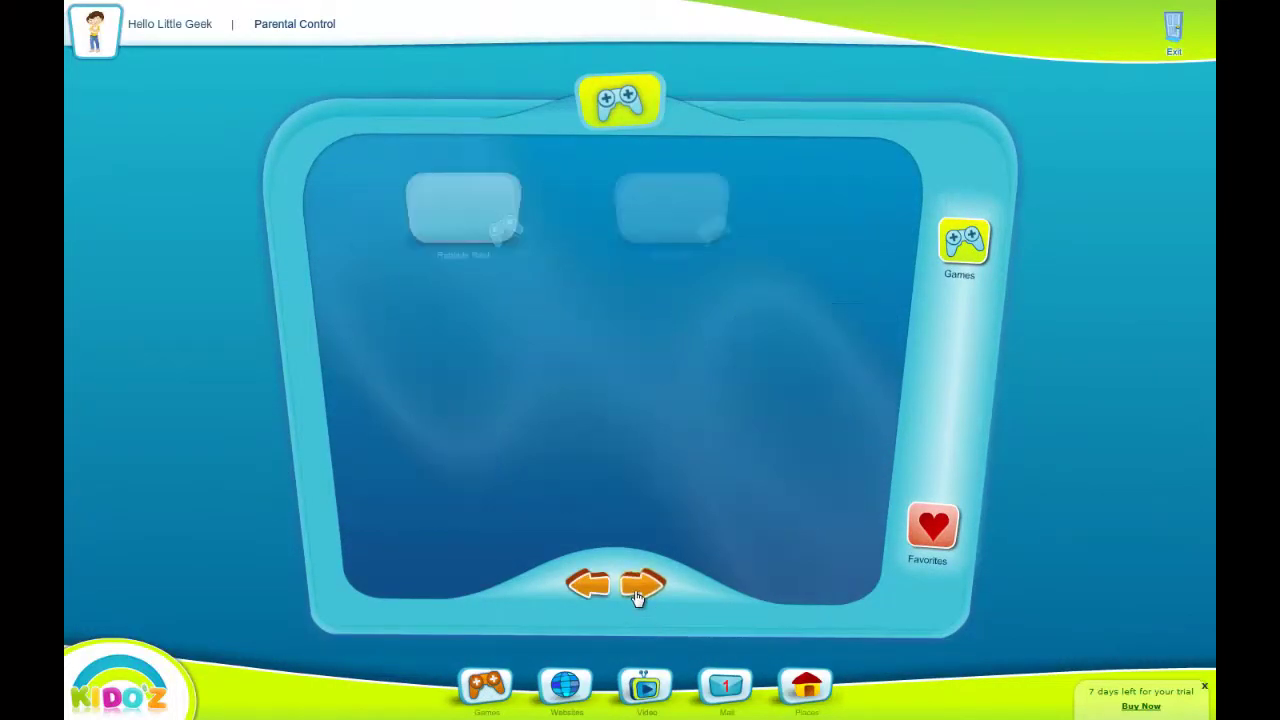
View the video channels and open the message from Kidoz in the child's mail
{"action": "left_click", "coordinate": [630, 695]}
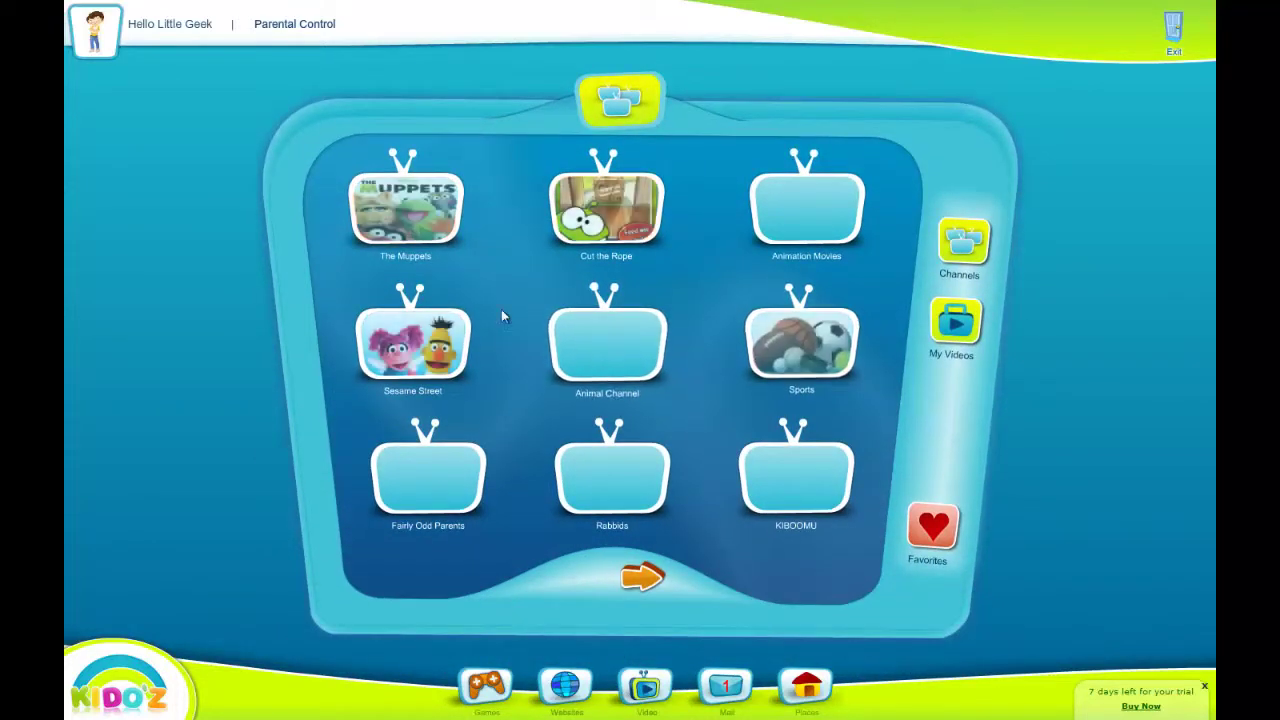
{"action": "left_click", "coordinate": [727, 688]}
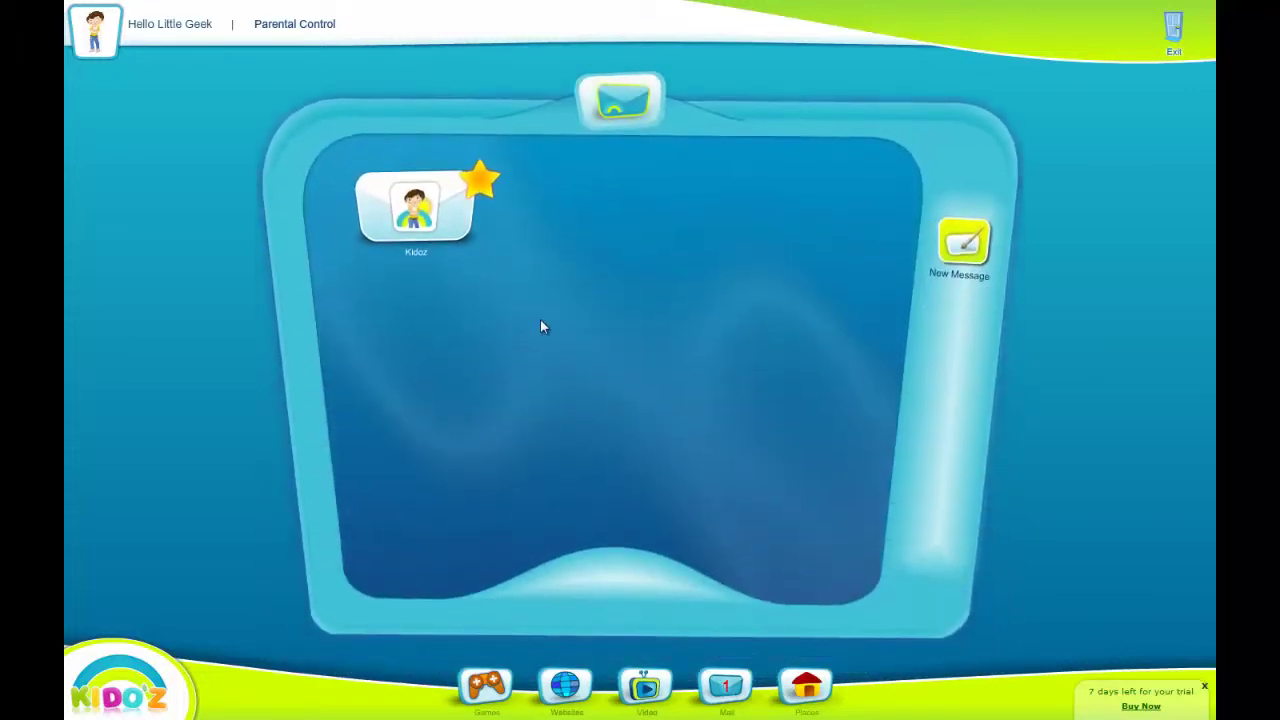
{"action": "left_click", "coordinate": [414, 215]}
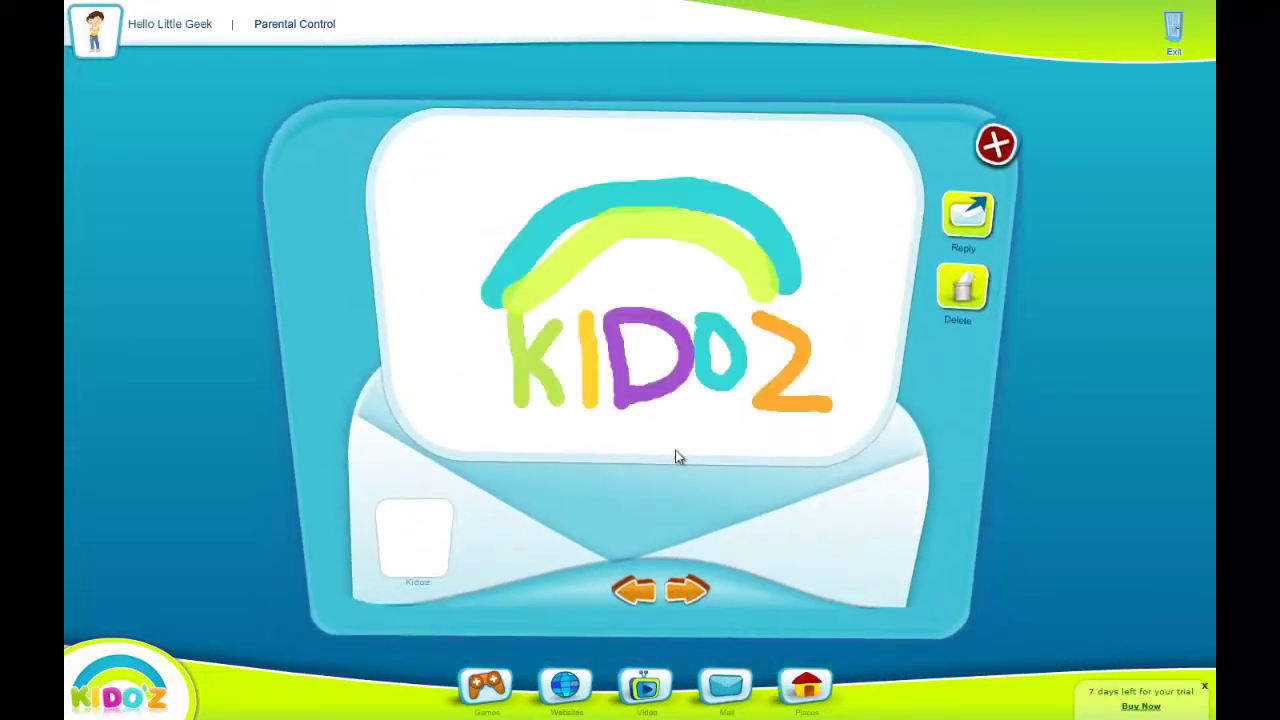
View the next message in the child's mail, close it and go to the child's room
{"action": "left_click", "coordinate": [693, 597]}
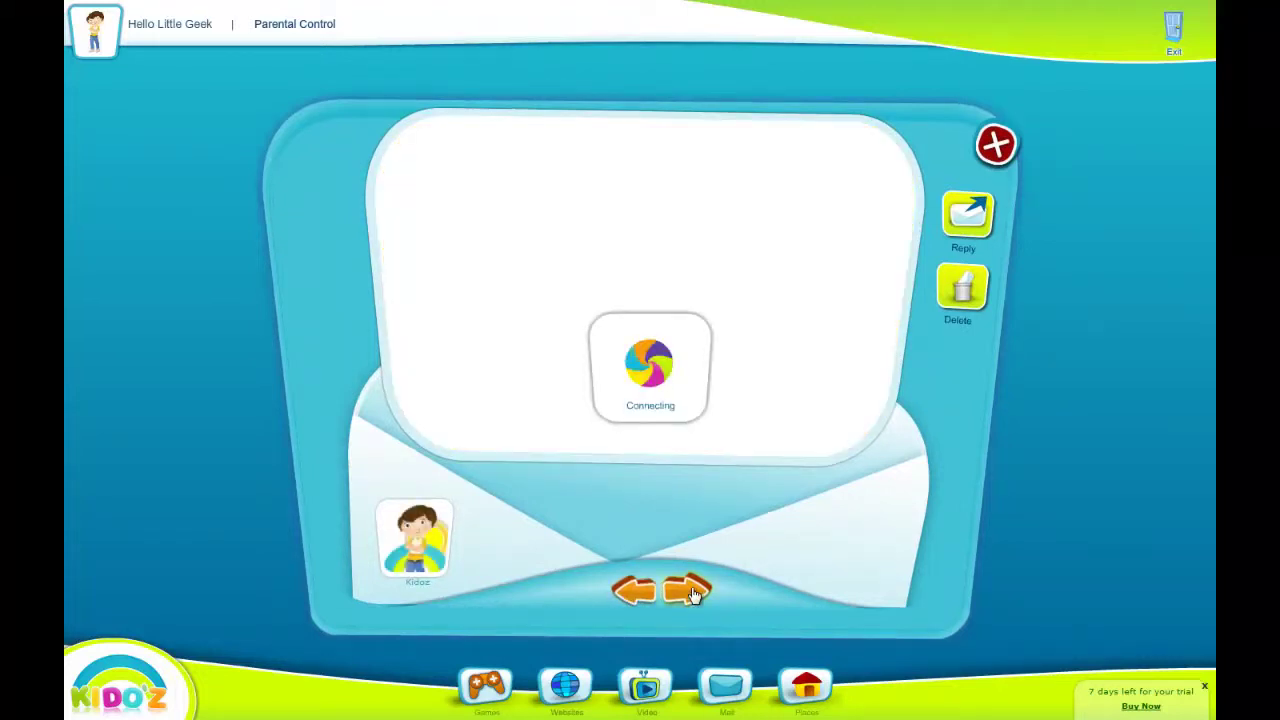
{"action": "left_click", "coordinate": [1000, 146]}
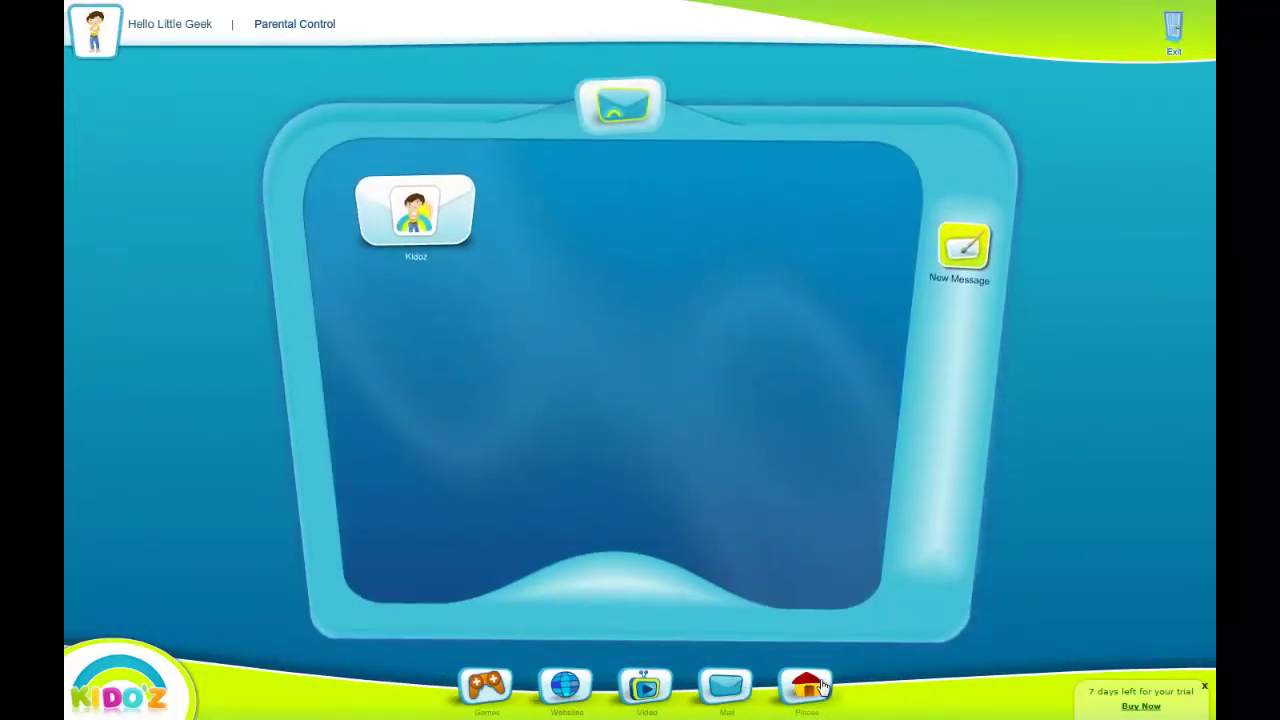
{"action": "left_click", "coordinate": [820, 686]}
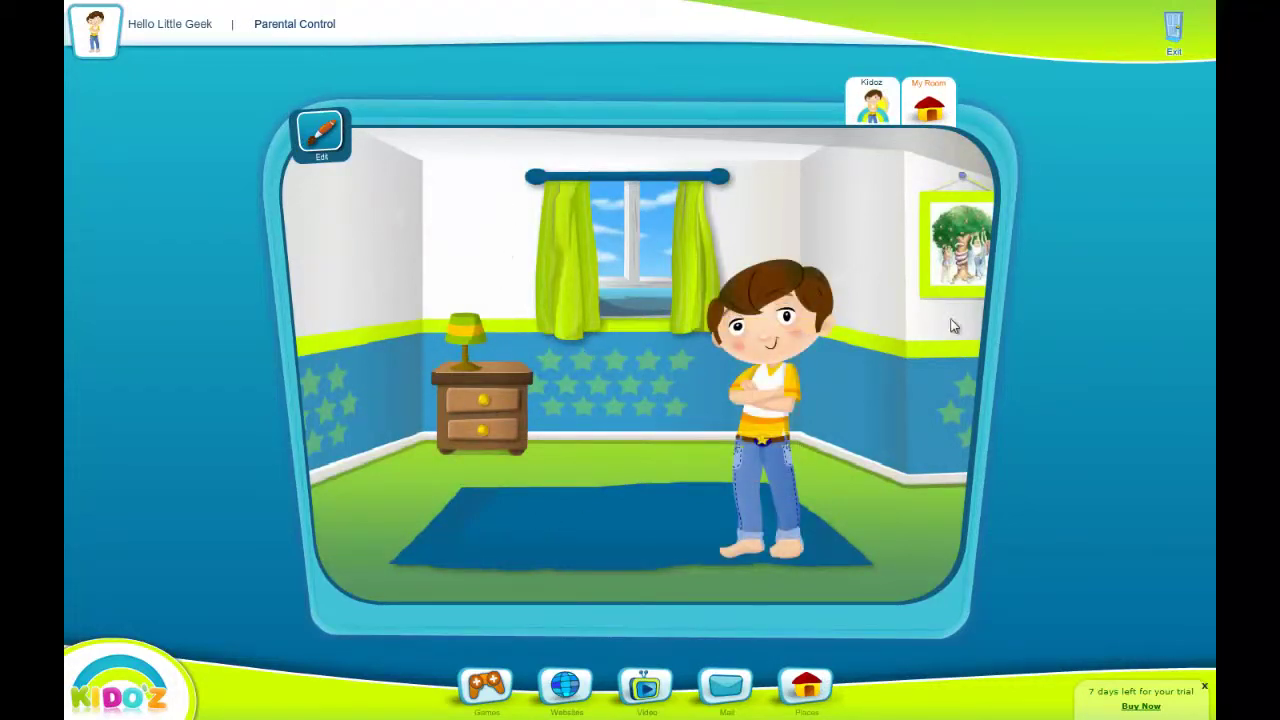
Give the child's avatar the black hairstyle with two buns, check the face options and save the changes to the room
{"action": "left_click", "coordinate": [322, 140]}
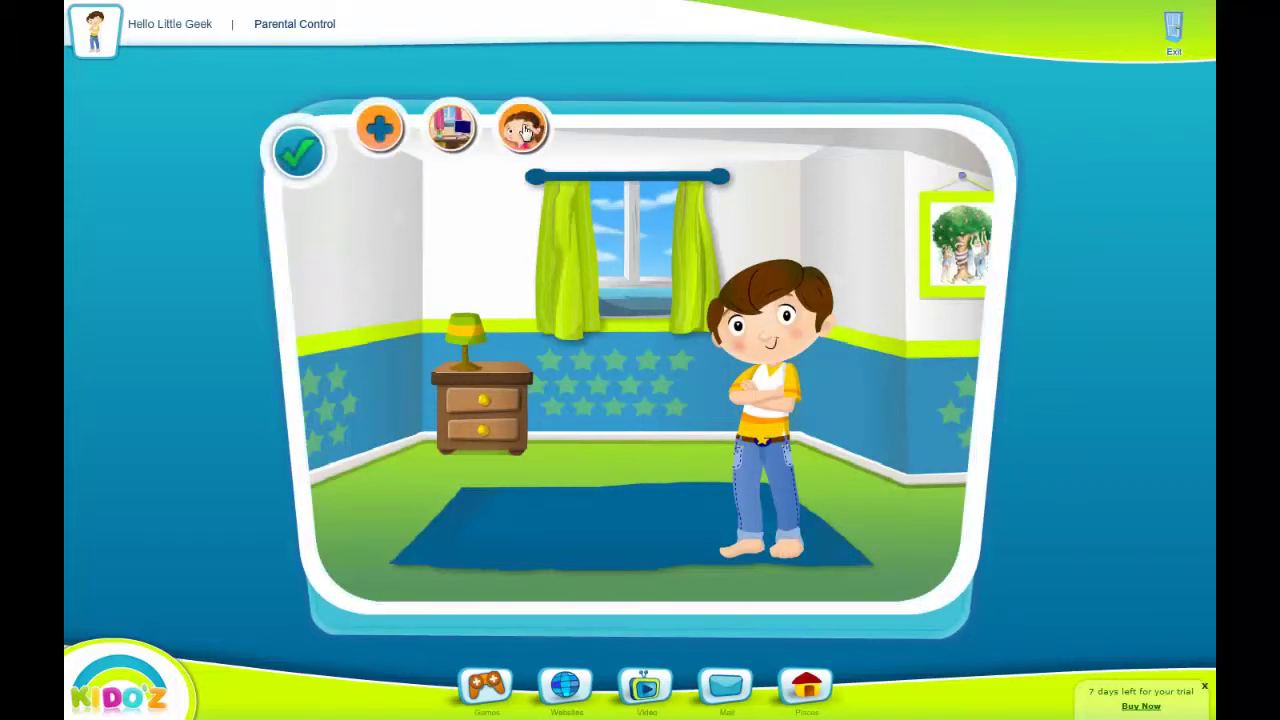
{"action": "left_click", "coordinate": [524, 131]}
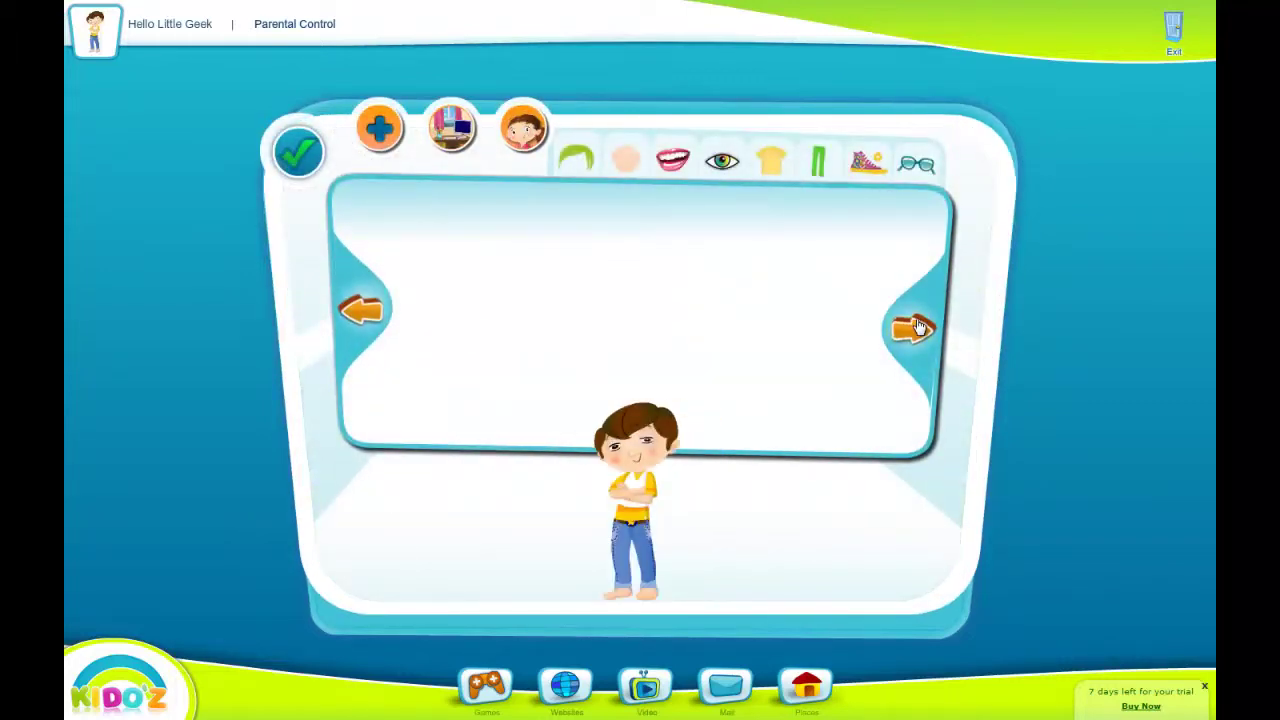
{"action": "left_click", "coordinate": [578, 156]}
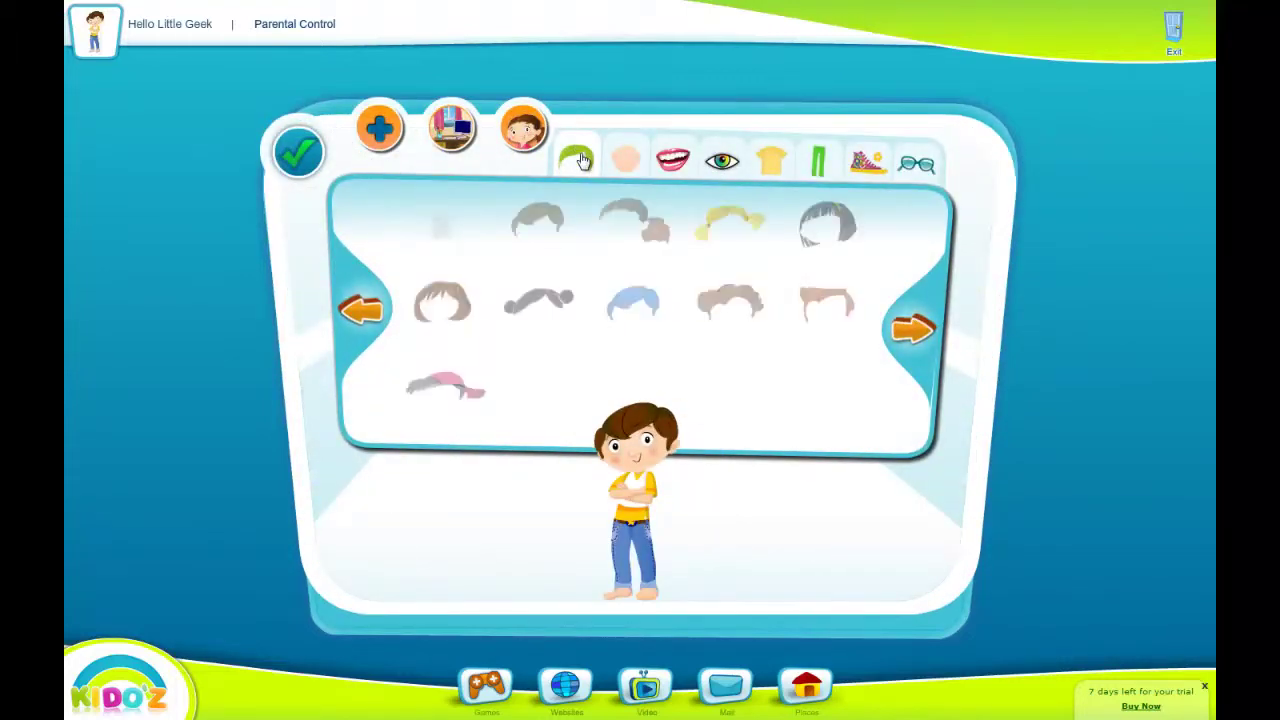
{"action": "left_click", "coordinate": [545, 290]}
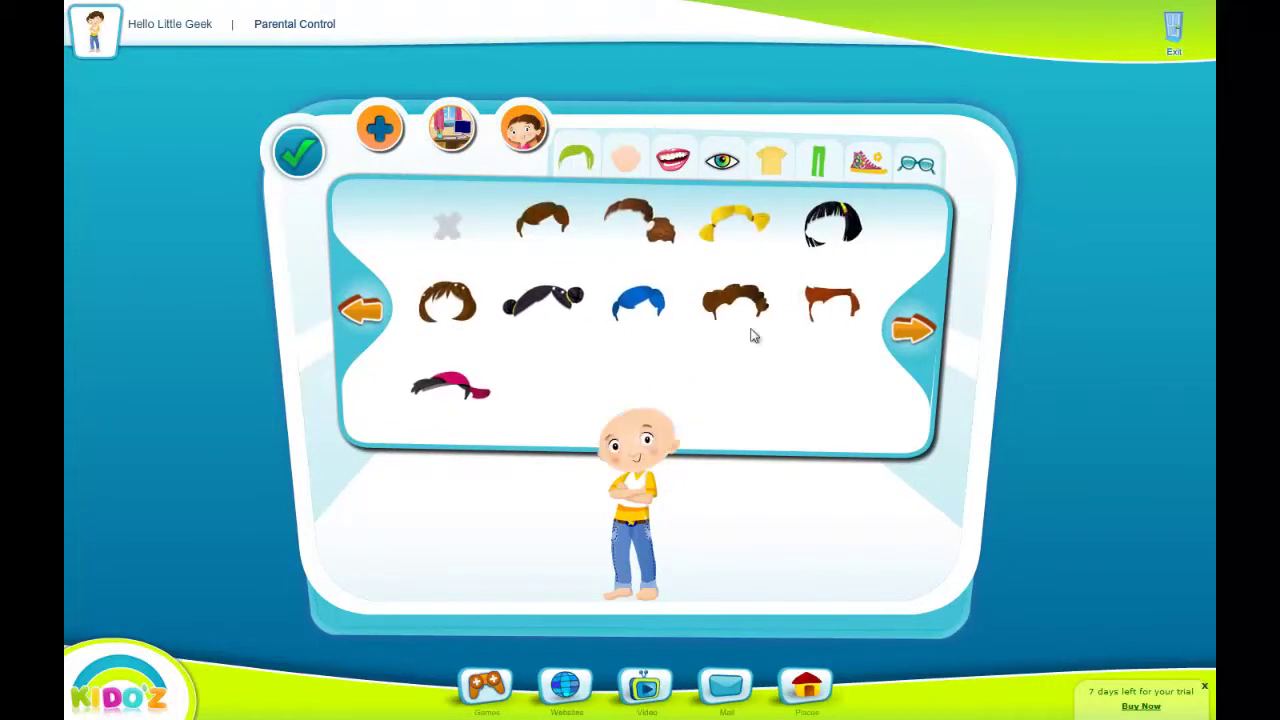
{"action": "left_click", "coordinate": [563, 313]}
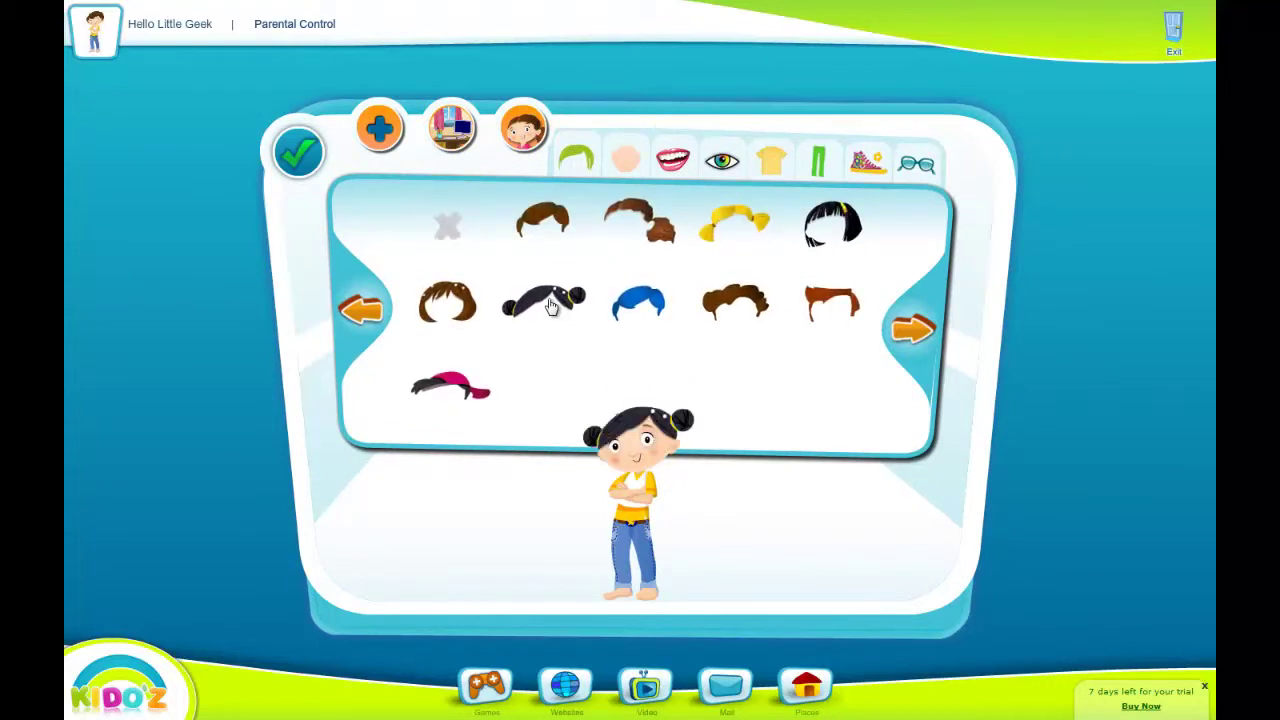
{"action": "left_click", "coordinate": [622, 158]}
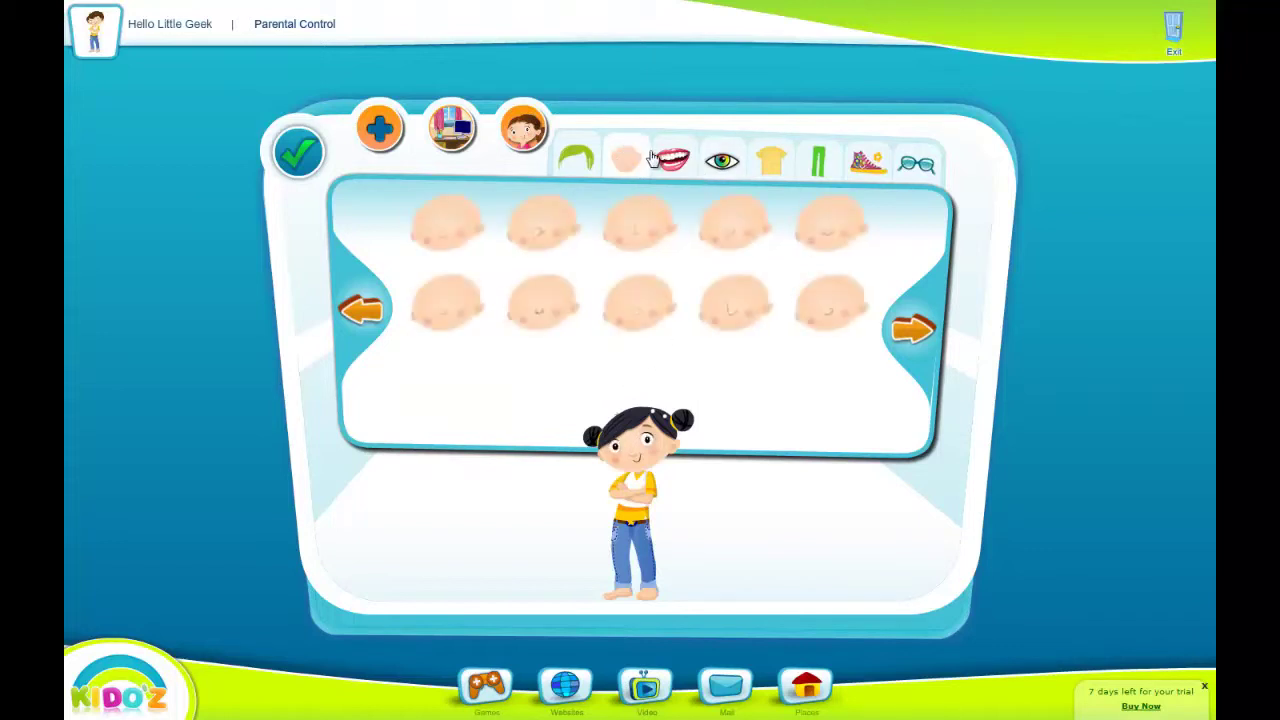
{"action": "left_click", "coordinate": [303, 158]}
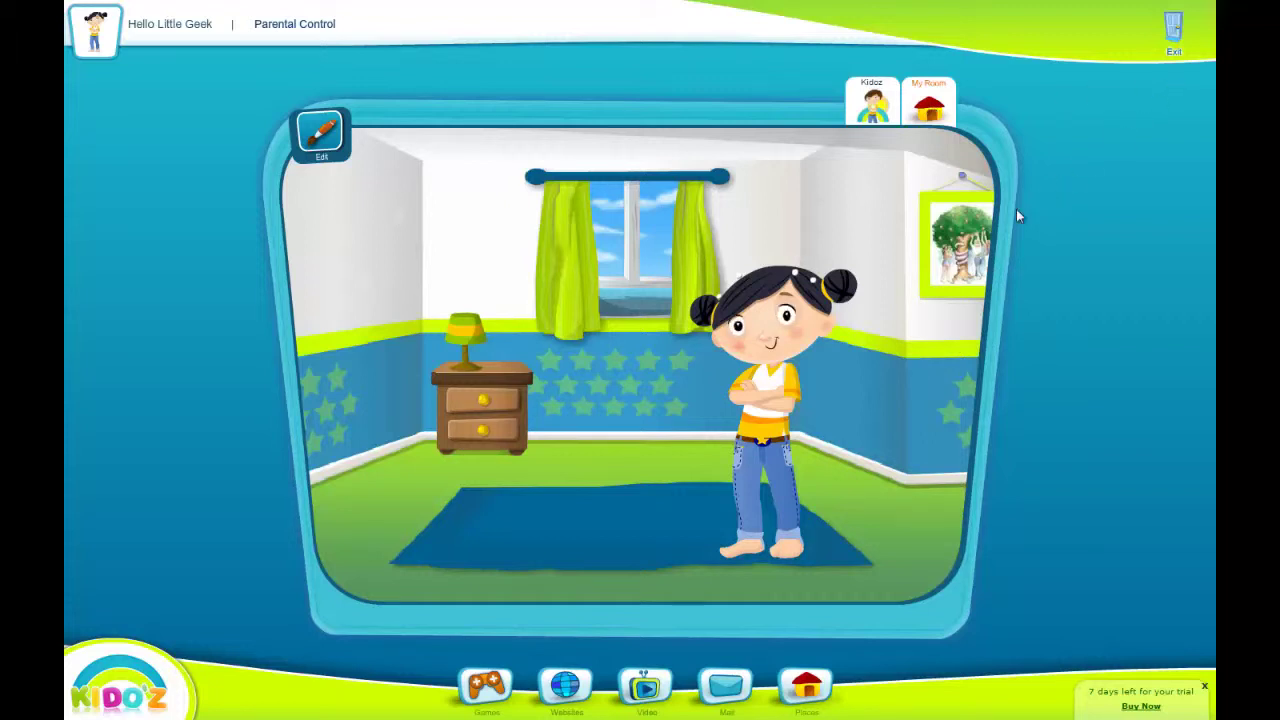
Exit KIDO'Z to the Windows desktop and launch KIDOZ.exe again
{"action": "left_click", "coordinate": [1174, 37]}
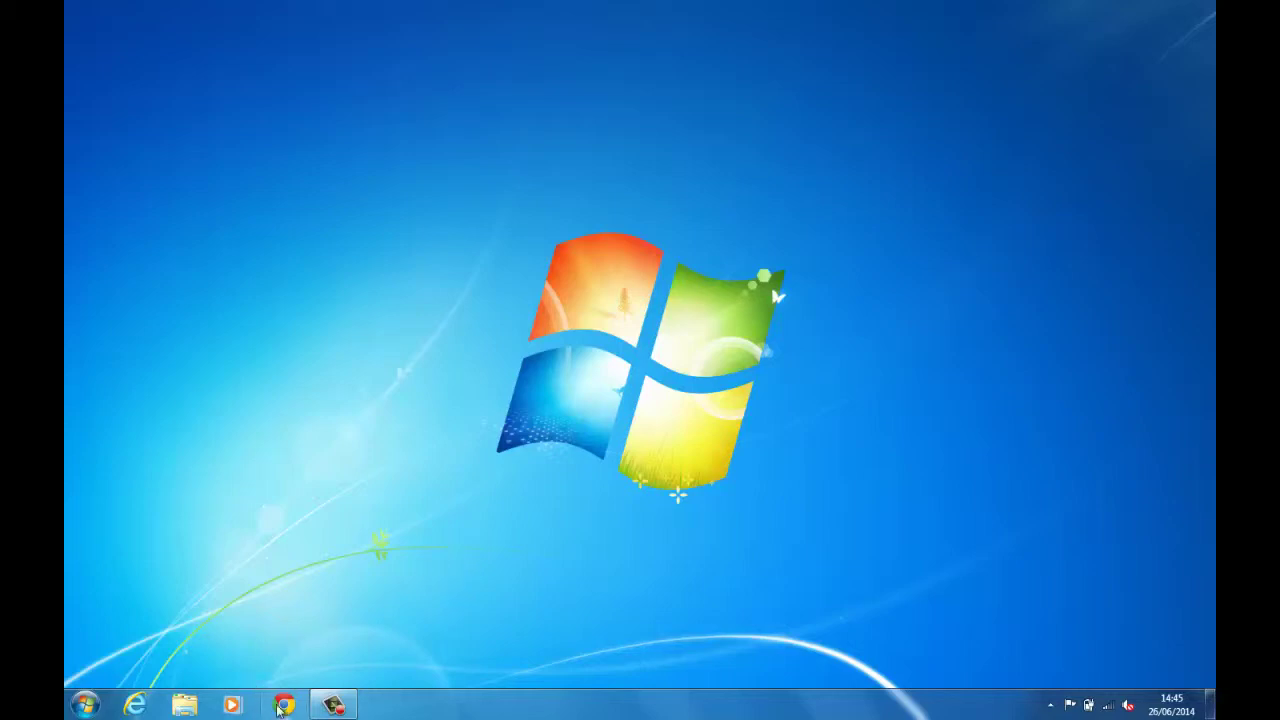
{"action": "left_click", "coordinate": [100, 708]}
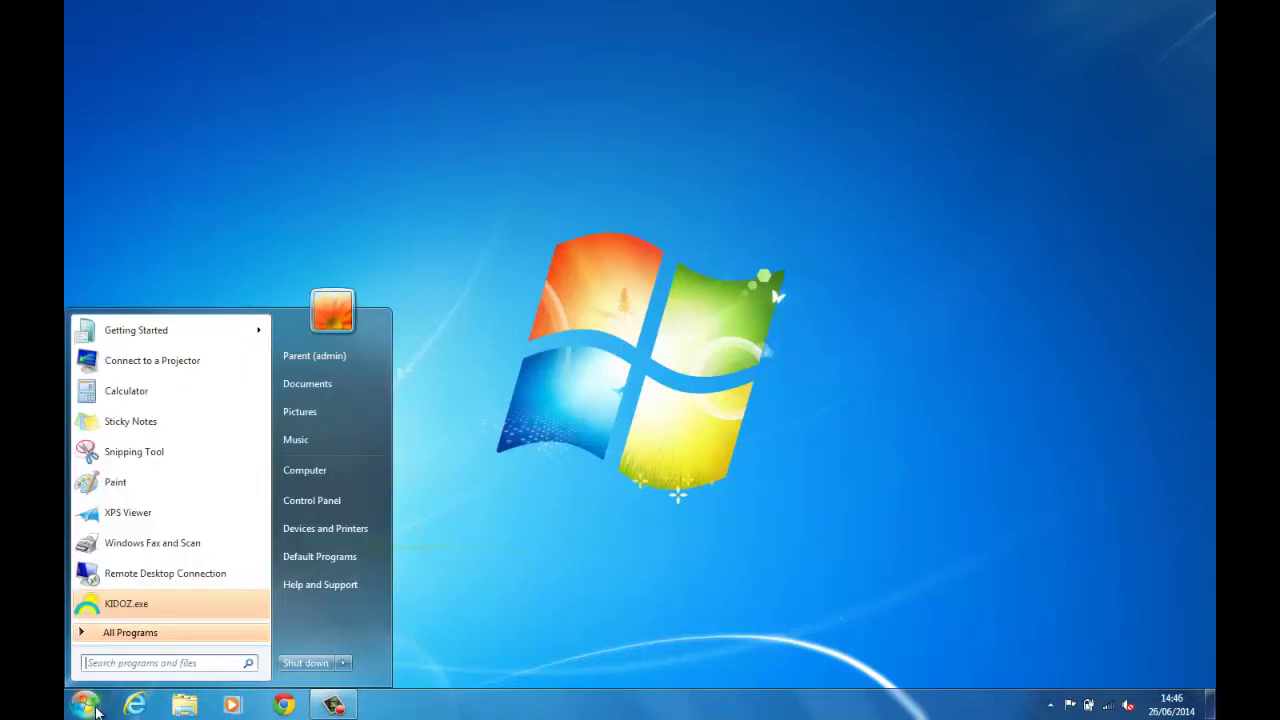
{"action": "left_click", "coordinate": [175, 600]}
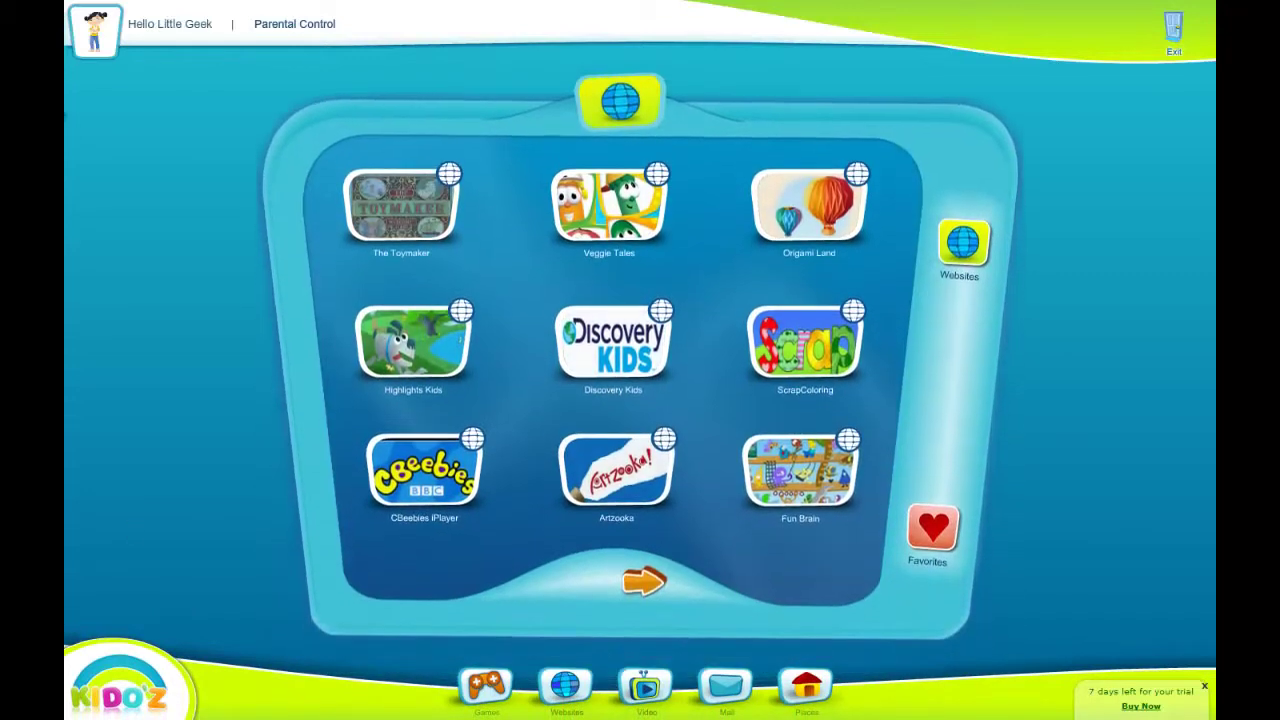
Unlock Parental Control by entering the parent's account password
{"action": "left_click", "coordinate": [293, 28]}
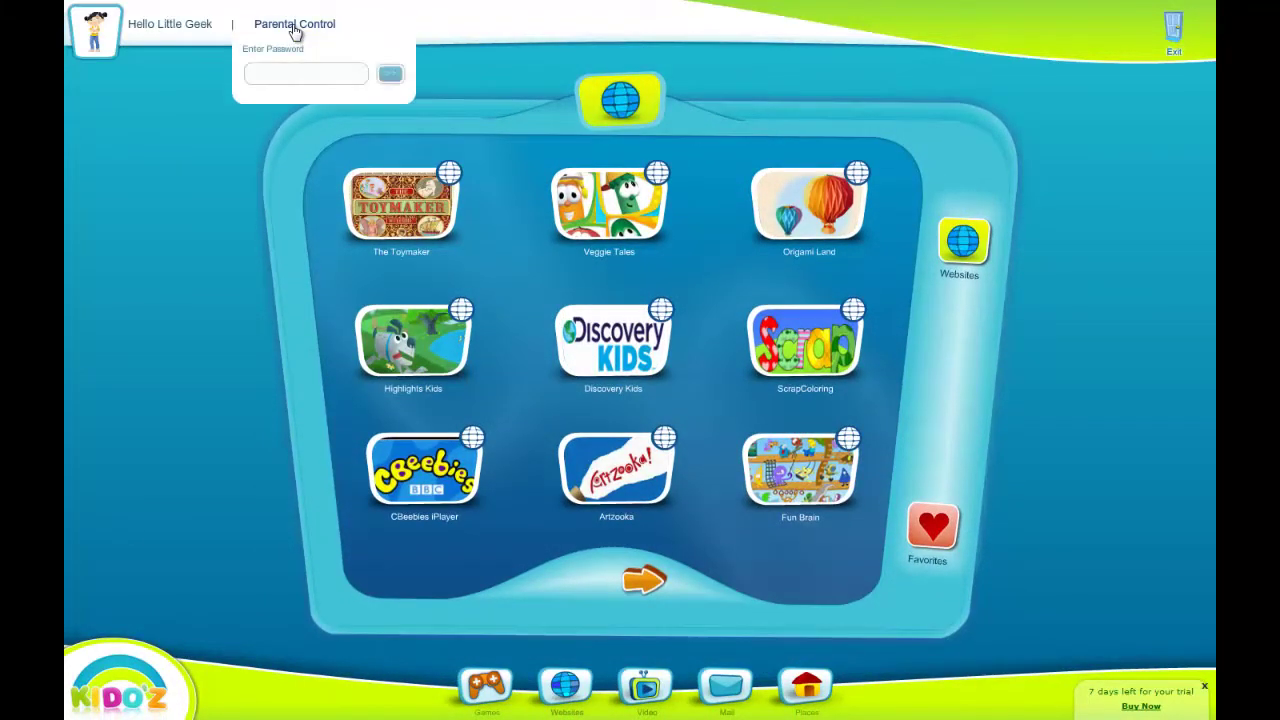
{"action": "left_click", "coordinate": [293, 77]}
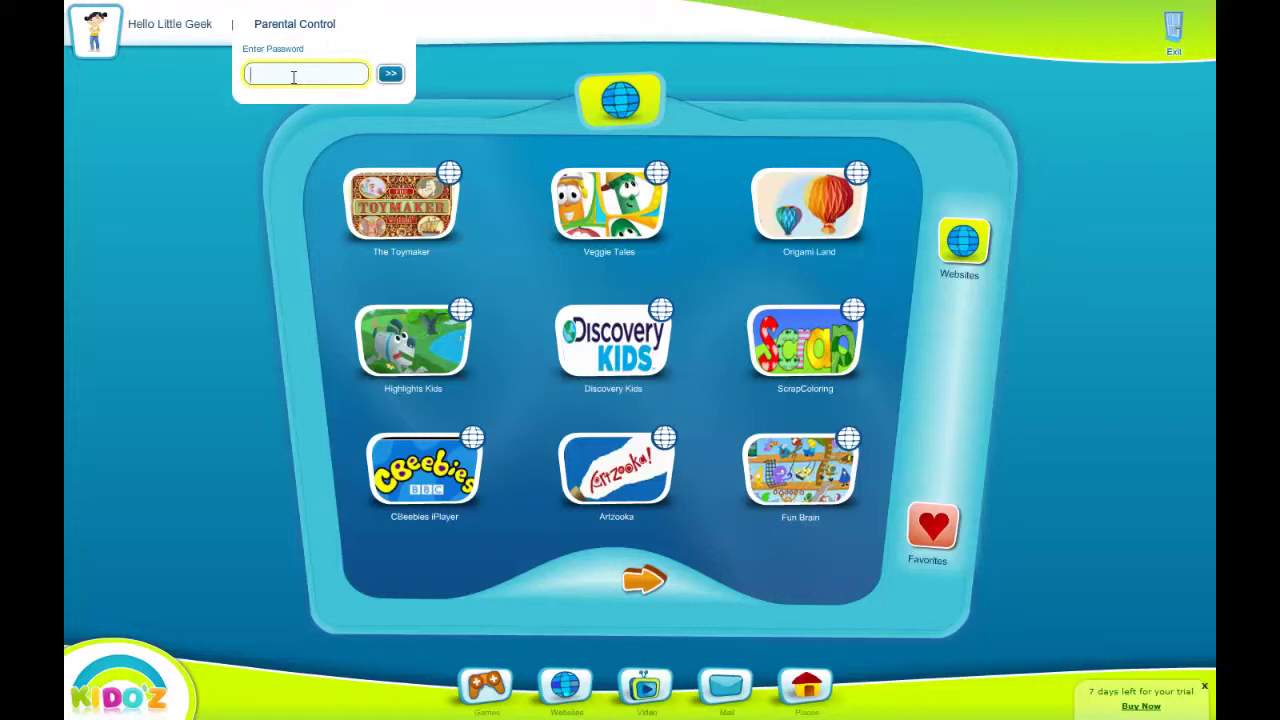
{"action": "type", "text": "*******"}
{"action": "key", "text": "Return"}
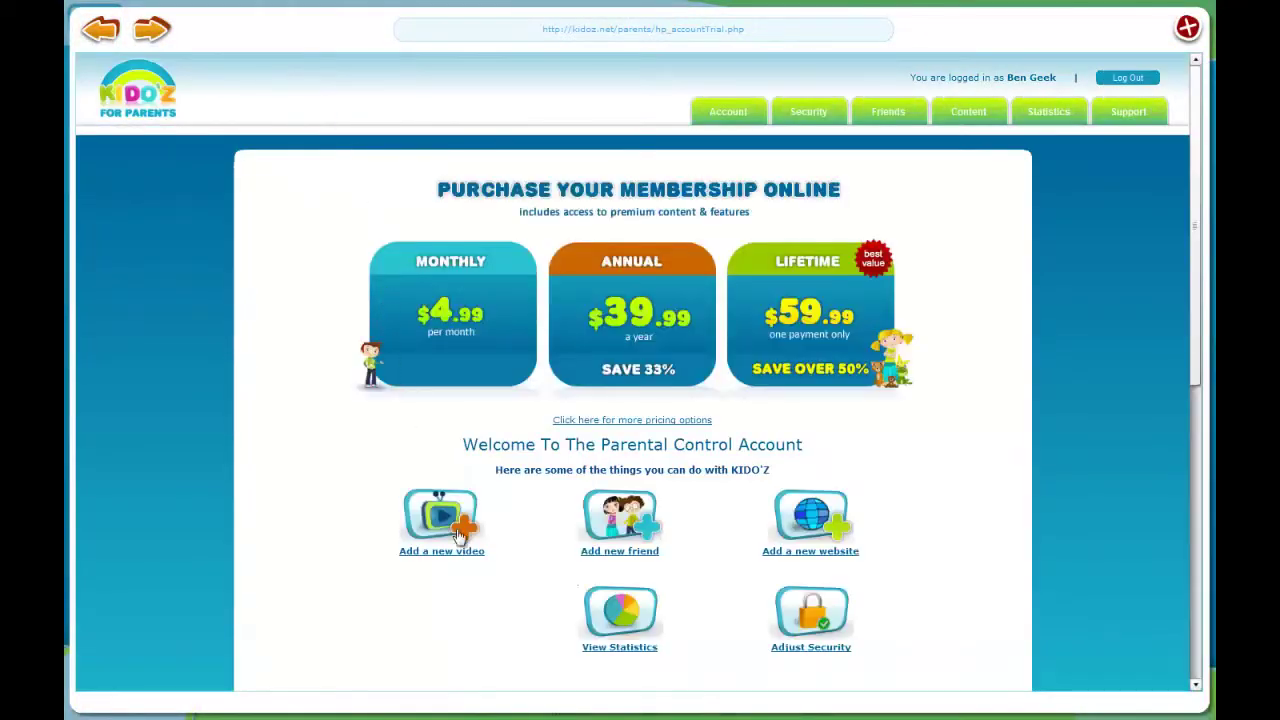
Look over the parental control options, view the Add New Friend form and return to the account overview
{"action": "scroll", "coordinate": [337, 481], "scroll_direction": "down", "scroll_amount": 3}
{"action": "scroll", "coordinate": [337, 481], "scroll_direction": "up", "scroll_amount": 3}
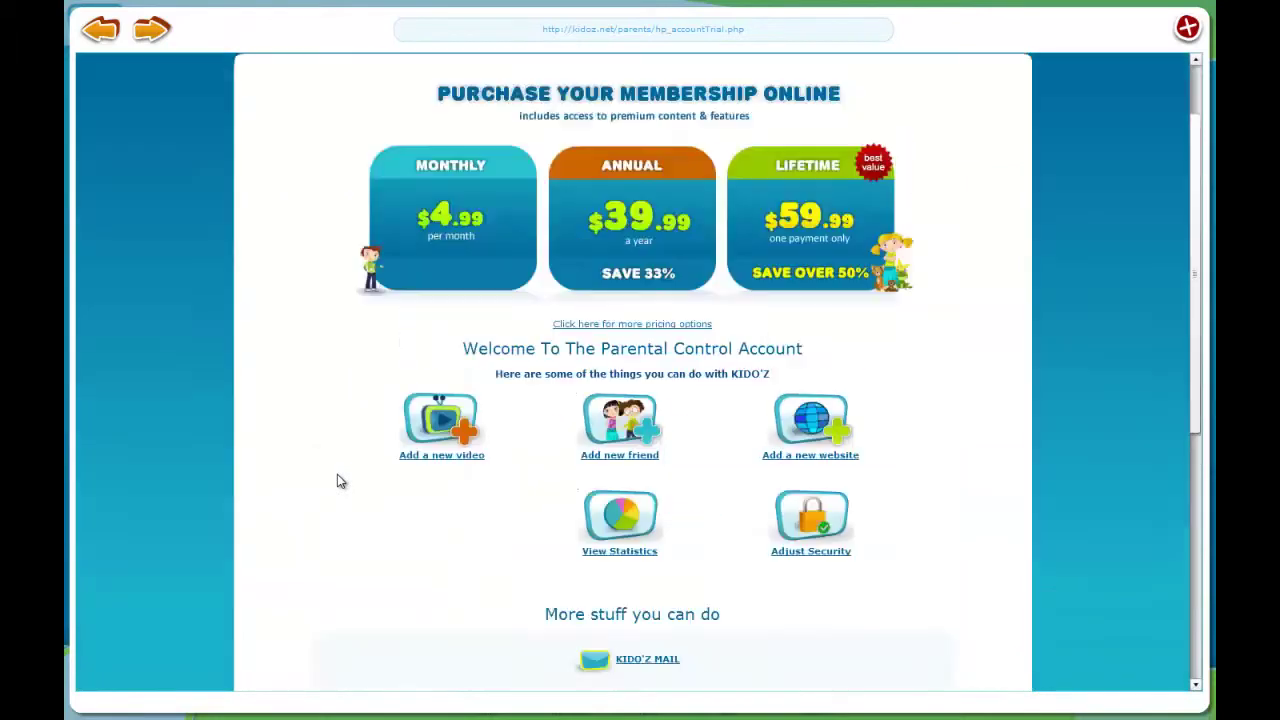
{"action": "scroll", "coordinate": [337, 481], "scroll_direction": "down", "scroll_amount": 3}
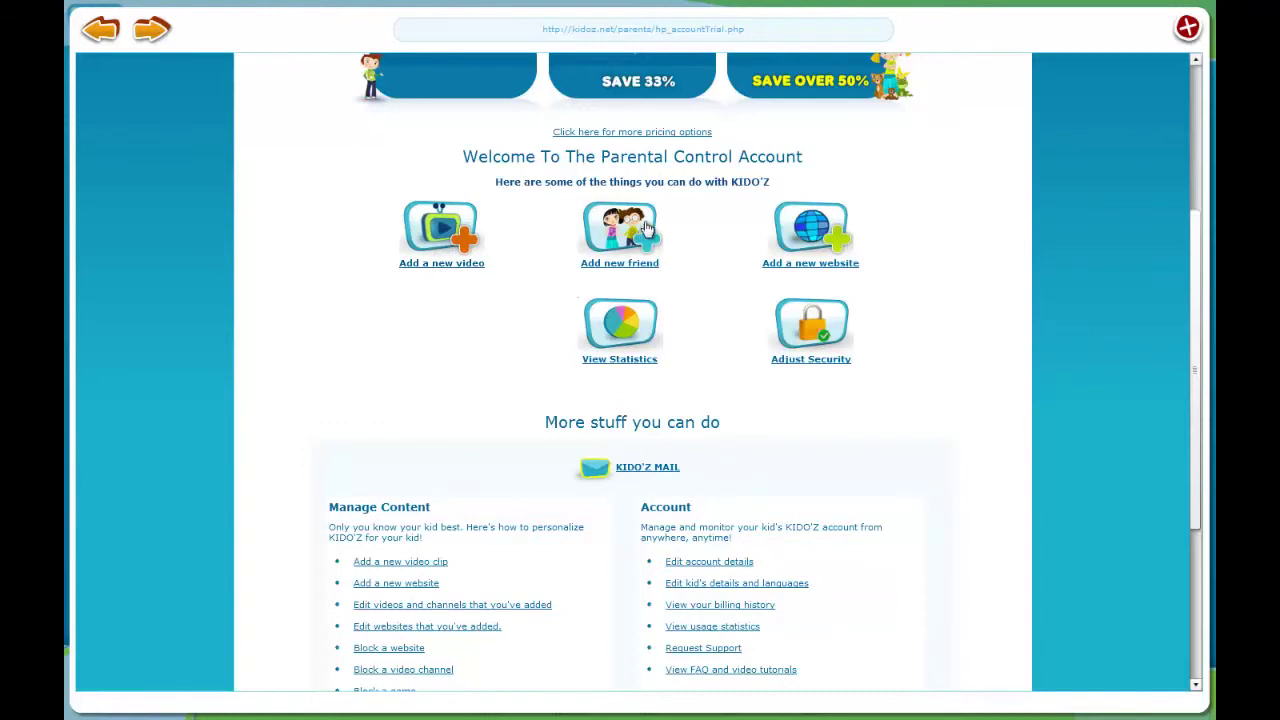
{"action": "left_click", "coordinate": [617, 247]}
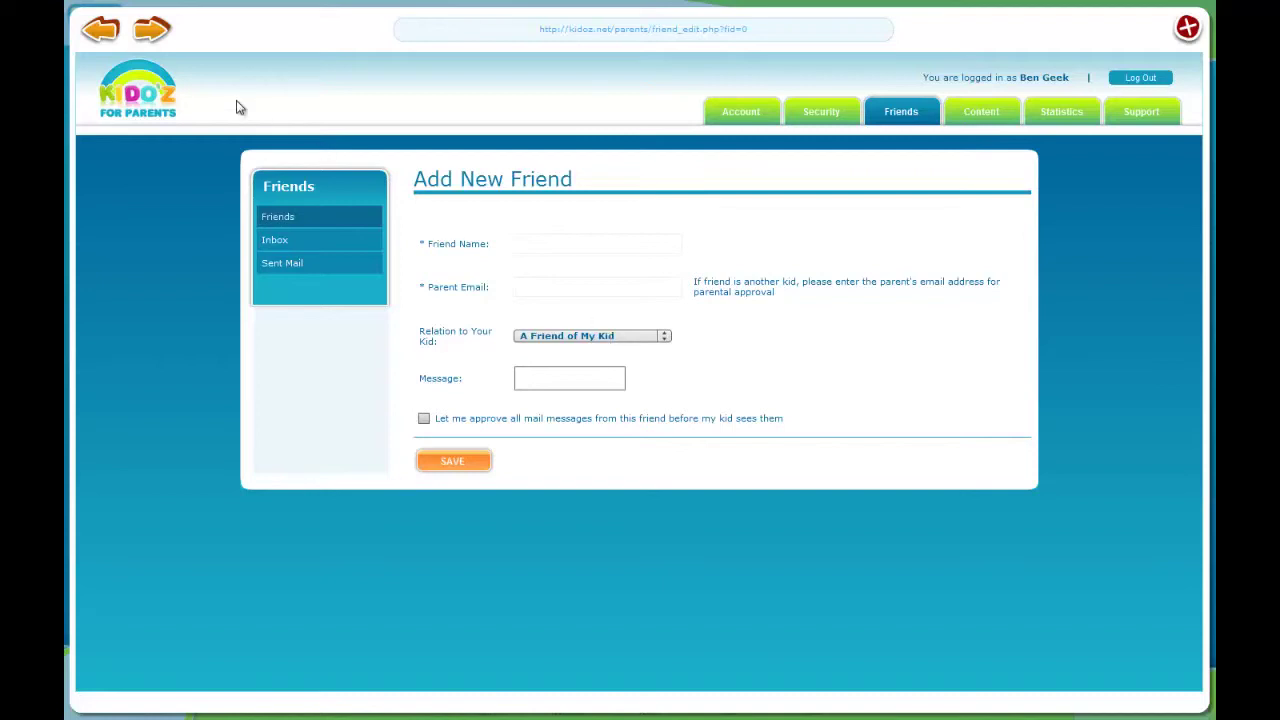
{"action": "left_click", "coordinate": [92, 26]}
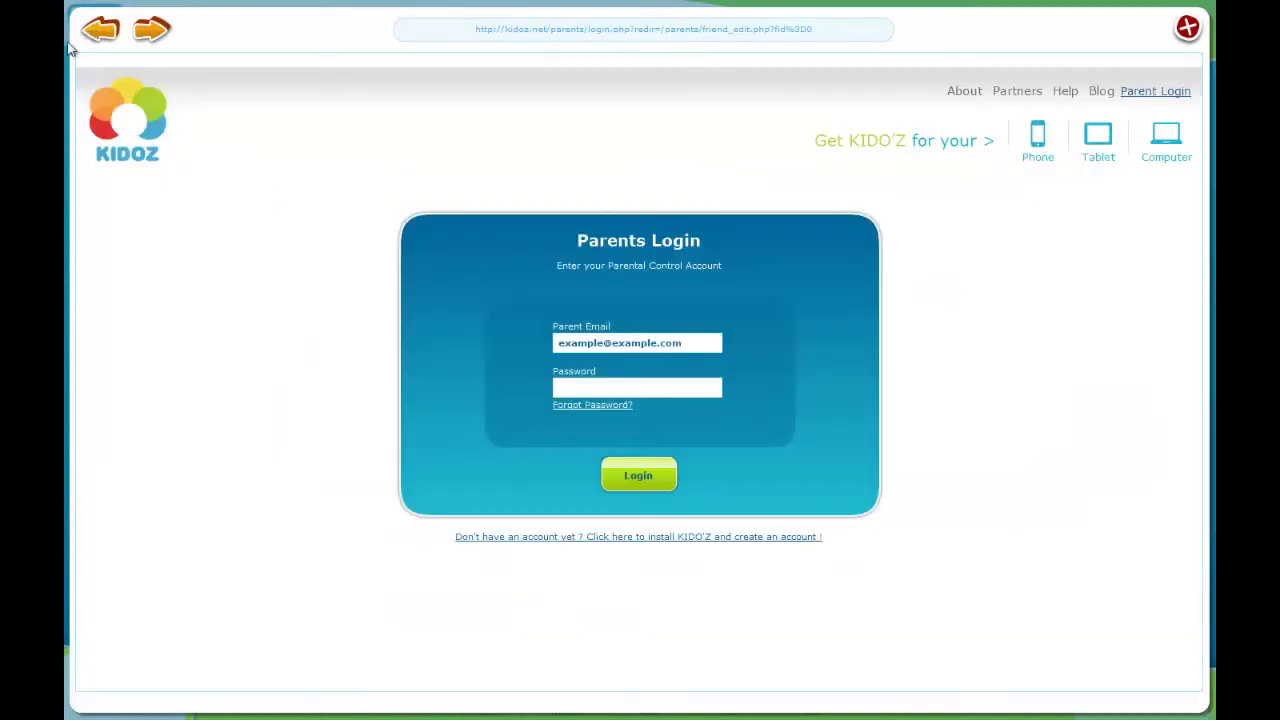
{"action": "left_click", "coordinate": [104, 33]}
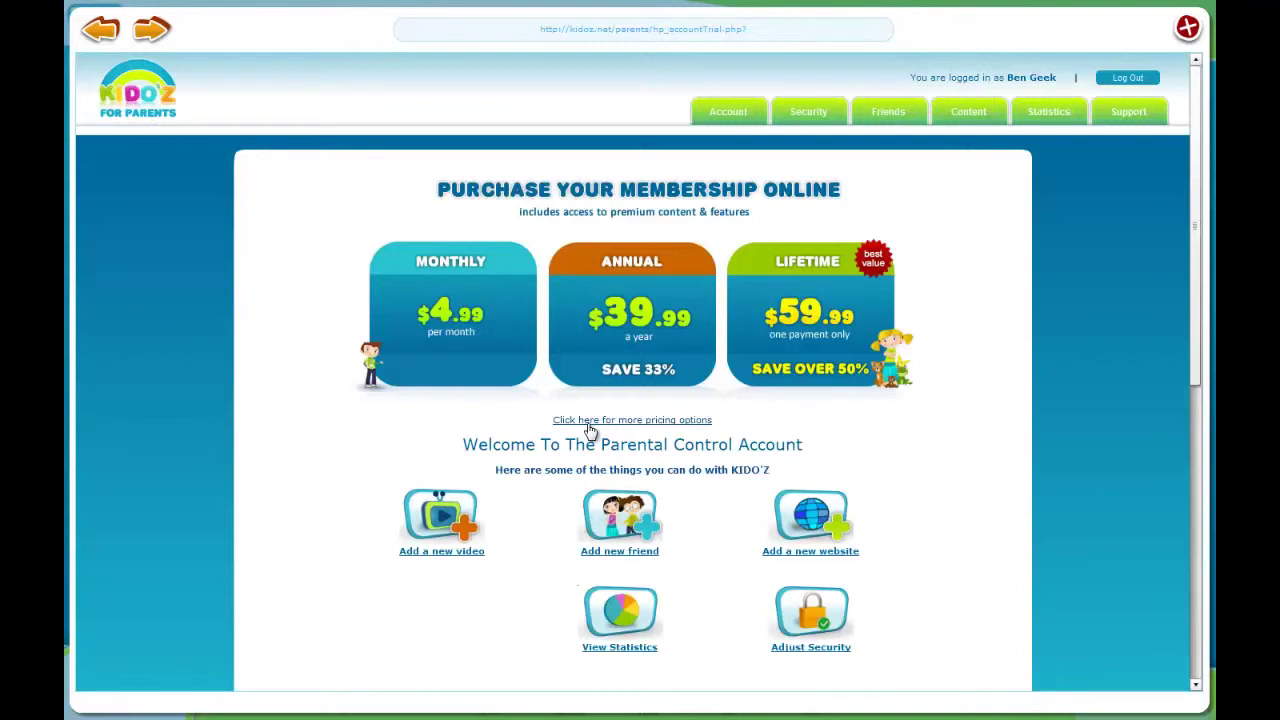
Review the content and account management options on the parental control overview, and close the parents' page
{"action": "scroll", "coordinate": [590, 430], "scroll_direction": "down", "scroll_amount": 2}
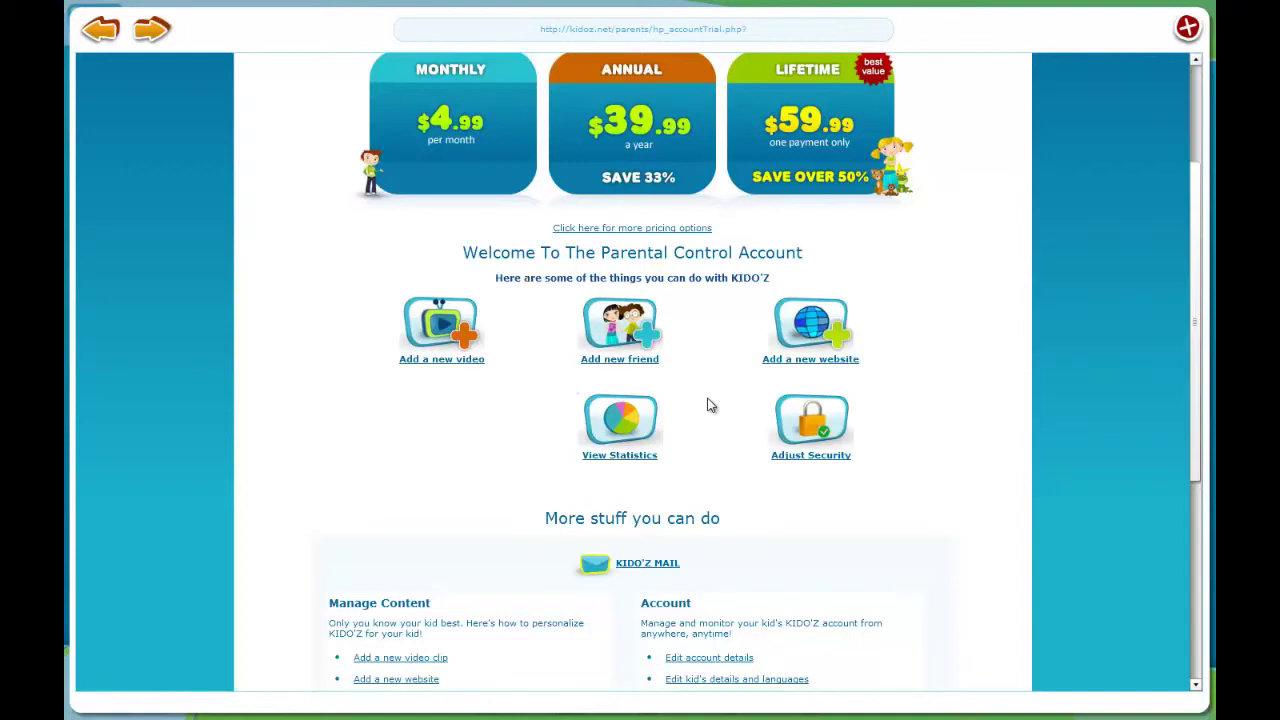
{"action": "scroll", "coordinate": [610, 543], "scroll_direction": "down", "scroll_amount": 2}
{"action": "scroll", "coordinate": [612, 545], "scroll_direction": "up", "scroll_amount": 2}
{"action": "left_click", "coordinate": [1180, 30]}
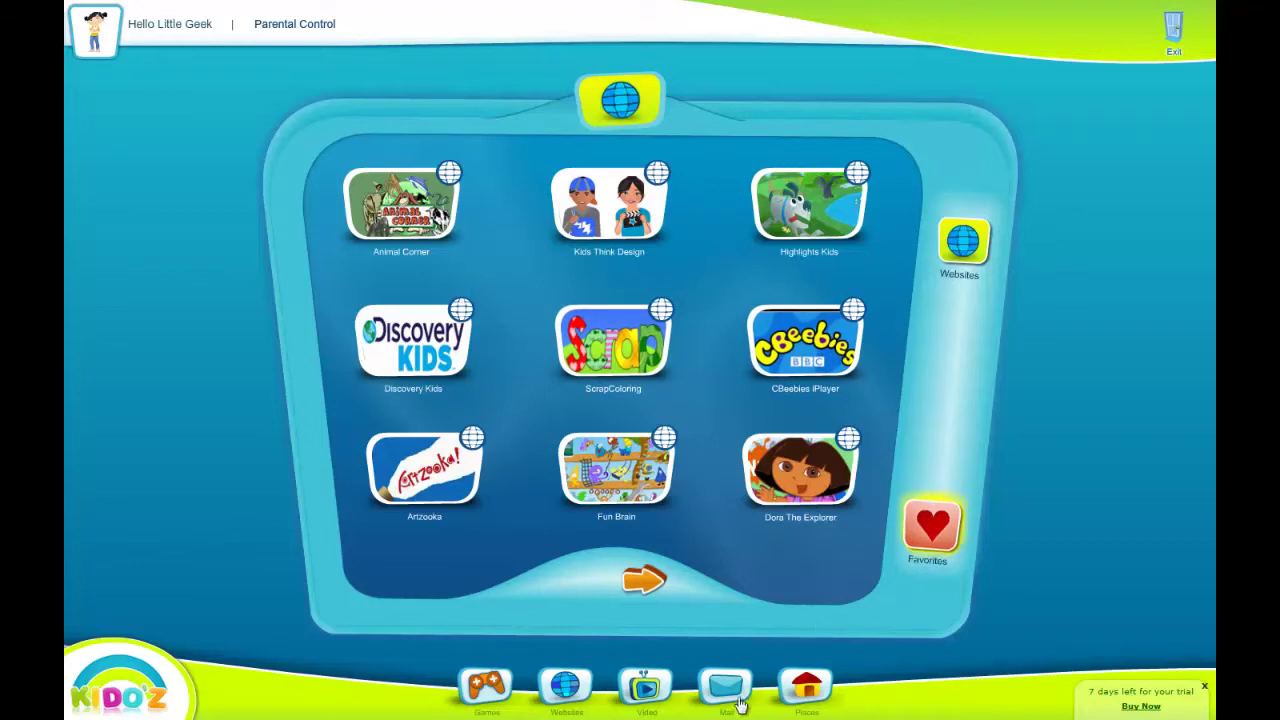
Open the child's video section
{"action": "left_click", "coordinate": [650, 690]}
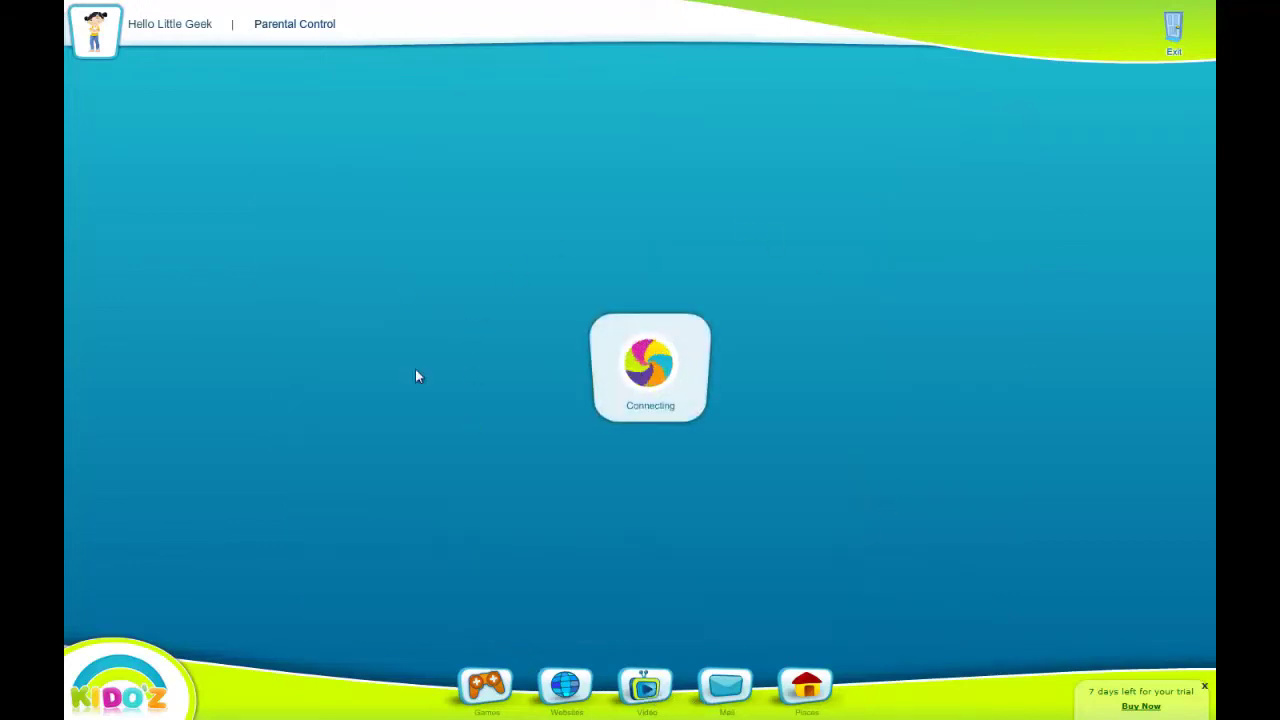